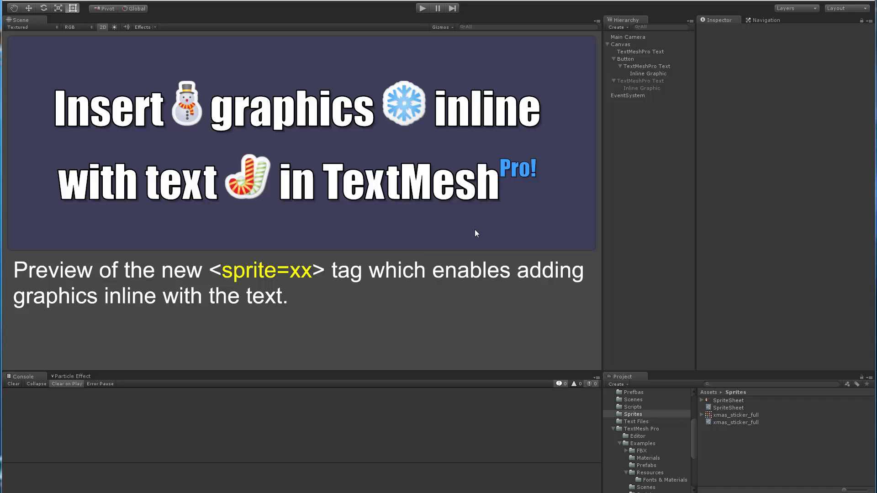
- Deactivate the Button panel and activate the standalone TextMeshPro text showing 'Add'
{"action": "left_click", "coordinate": [639, 52]}
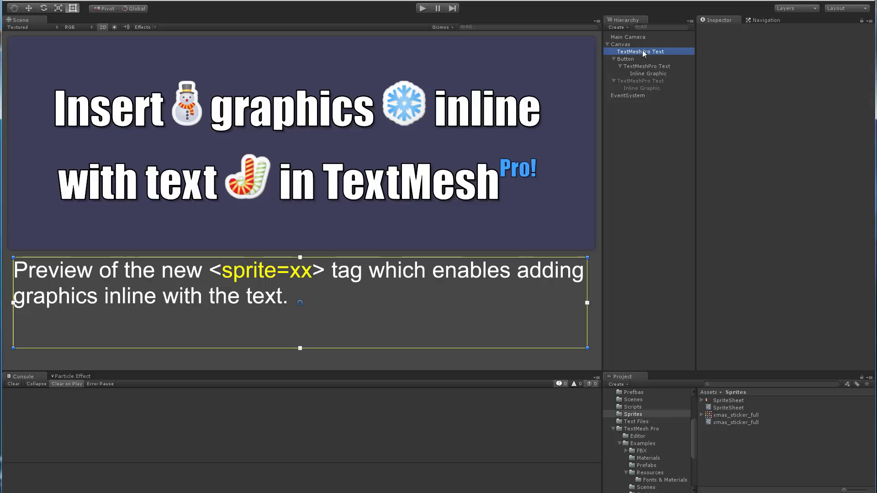
{"action": "left_click", "coordinate": [625, 59]}
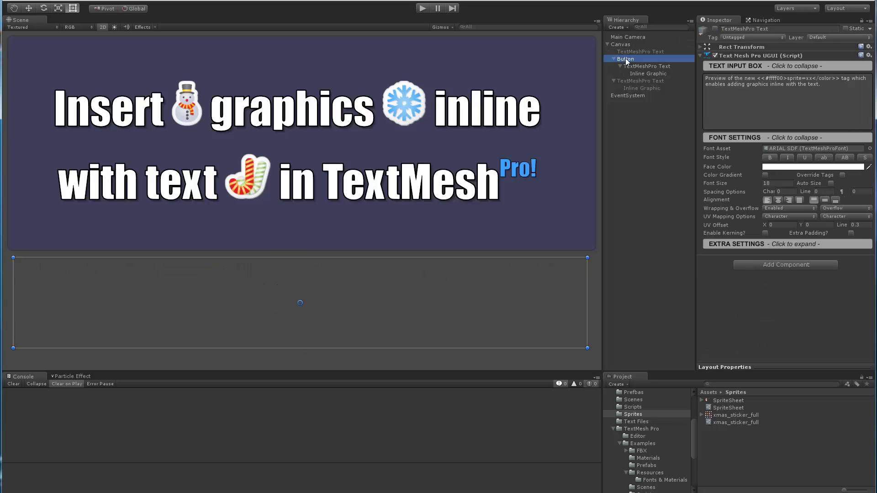
{"action": "left_click", "coordinate": [715, 29]}
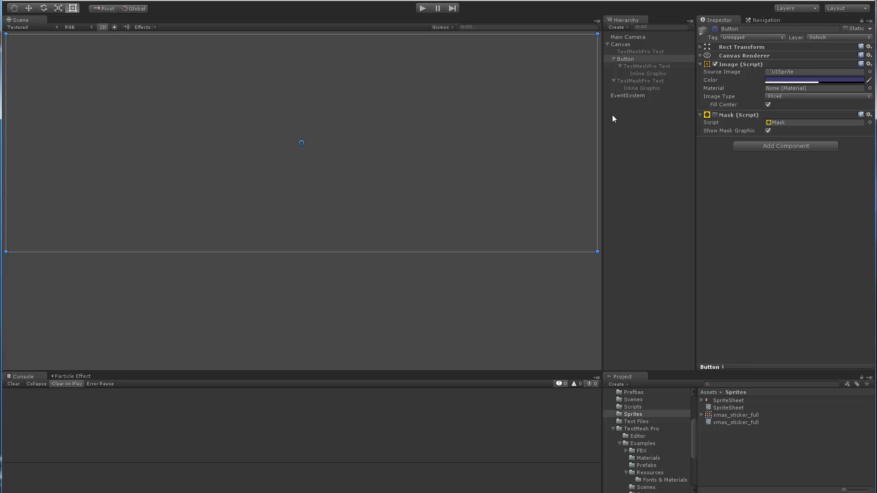
{"action": "left_click", "coordinate": [631, 80]}
{"action": "left_click", "coordinate": [716, 29]}
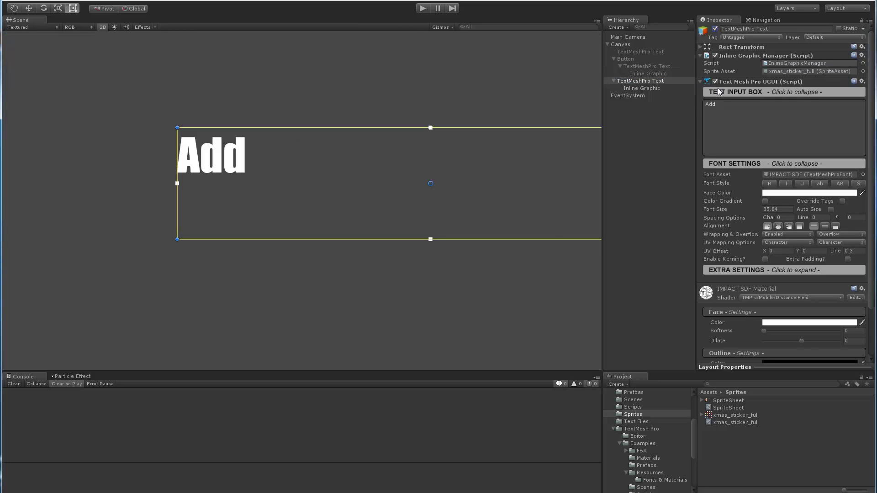
{"action": "middle_click_drag", "start_coordinate": [314, 212], "coordinate": [220, 221]}
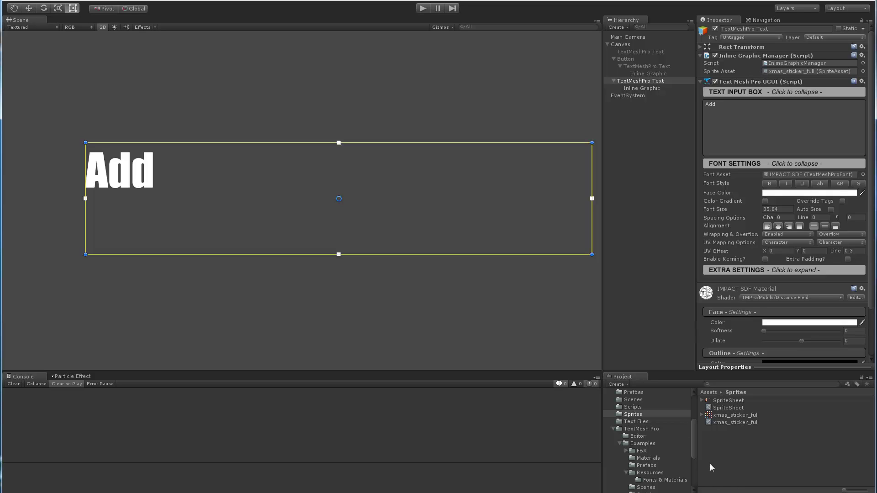
- View the xmas_sticker_full sheet's individual sprites in the Sprite Editor
{"action": "left_click", "coordinate": [709, 415]}
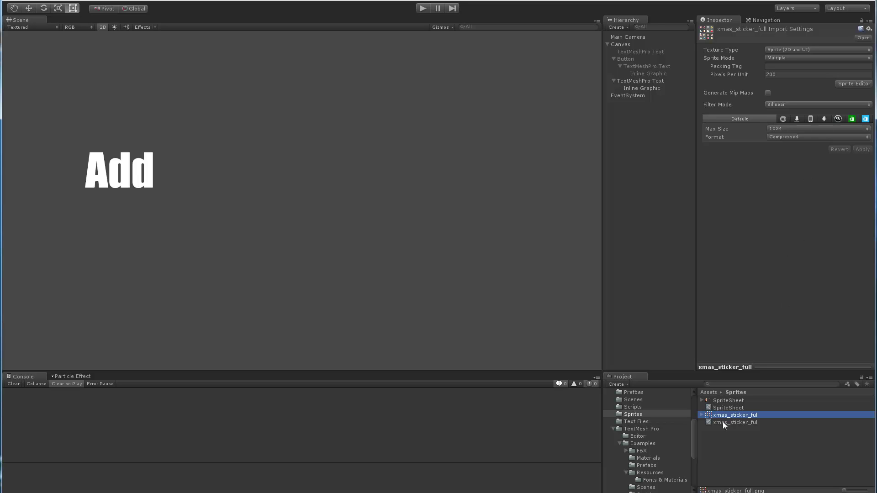
{"action": "left_click", "coordinate": [852, 83]}
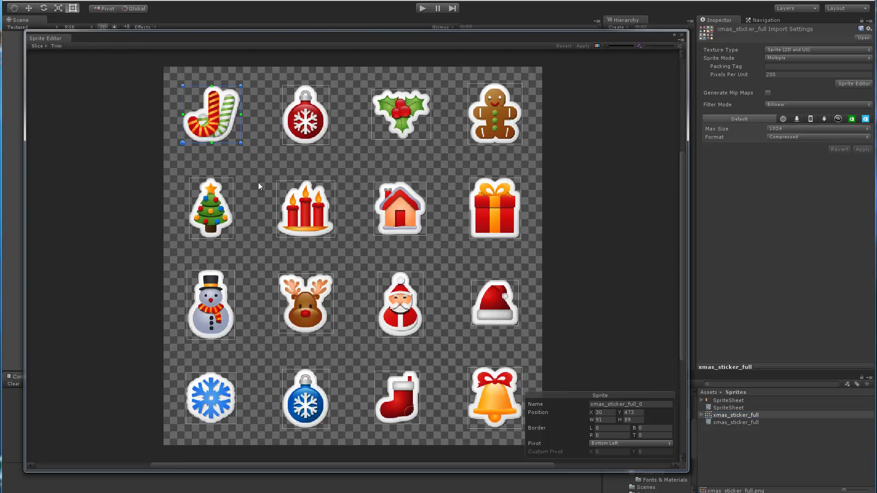
{"action": "left_click", "coordinate": [682, 34]}
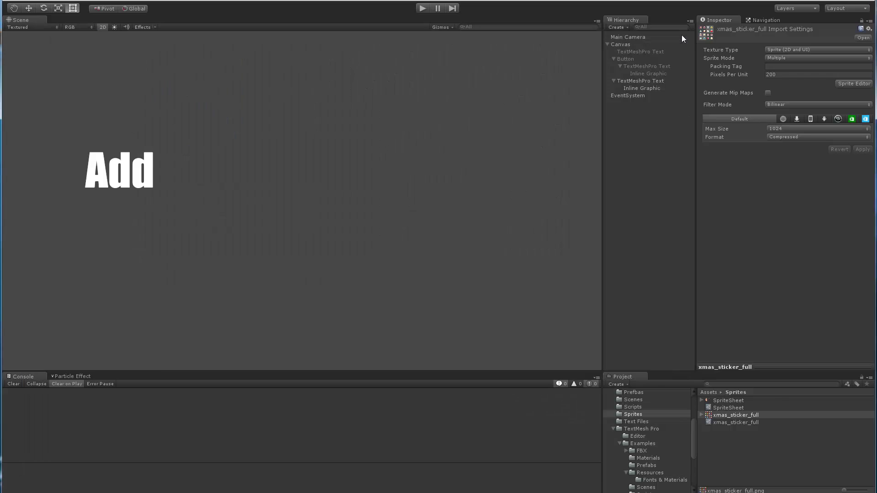
- Browse the sticker sheet's context Create menu, then dismiss it without creating anything
{"action": "right_click", "coordinate": [708, 416]}
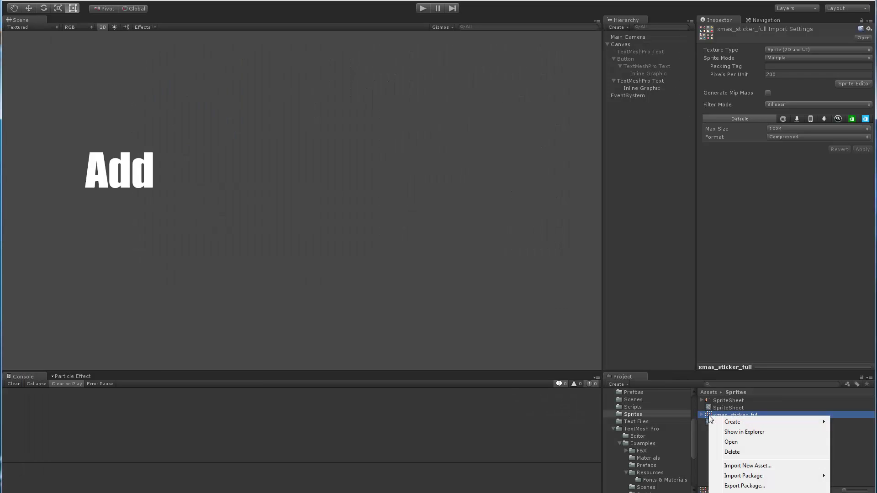
{"action": "mouse_move", "coordinate": [739, 422]}
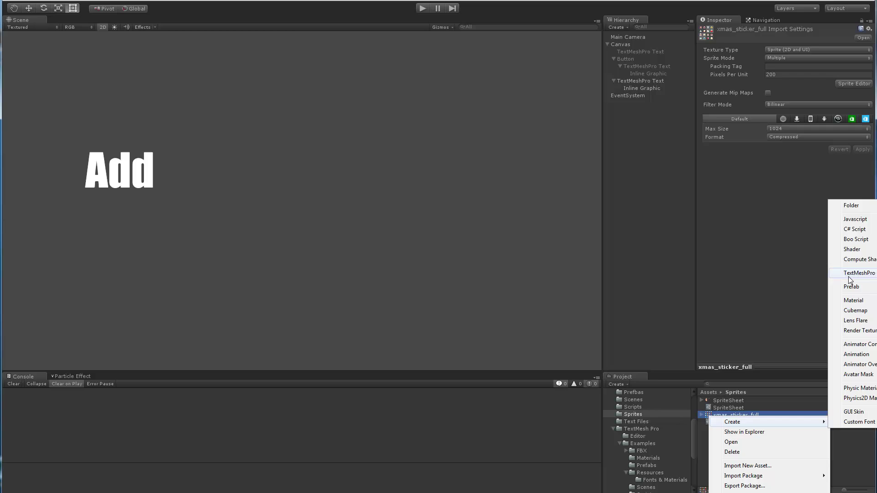
{"action": "left_click", "coordinate": [711, 343]}
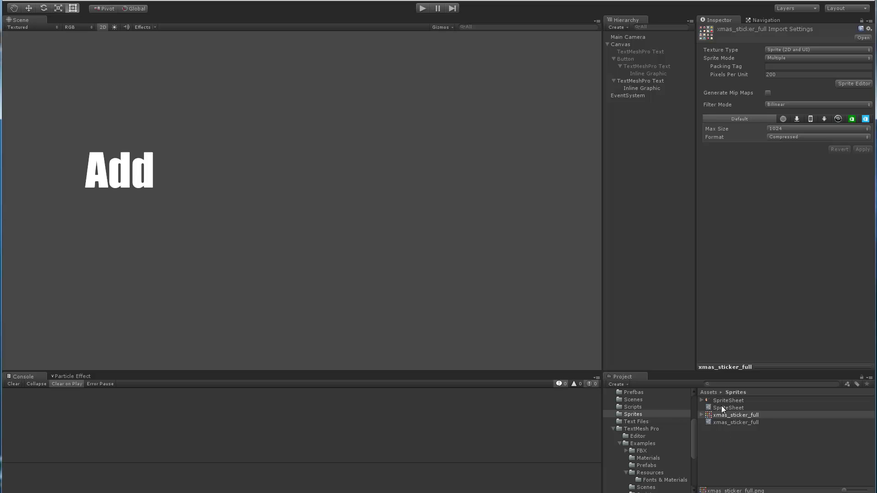
- Inspect the xmas_sticker_full sprite asset, then reselect the Add text object
{"action": "left_click", "coordinate": [716, 422]}
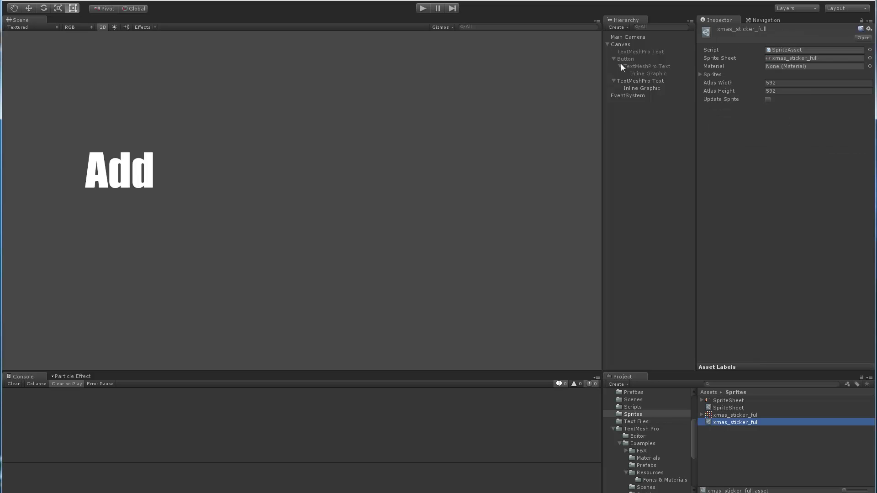
{"action": "left_click", "coordinate": [632, 82]}
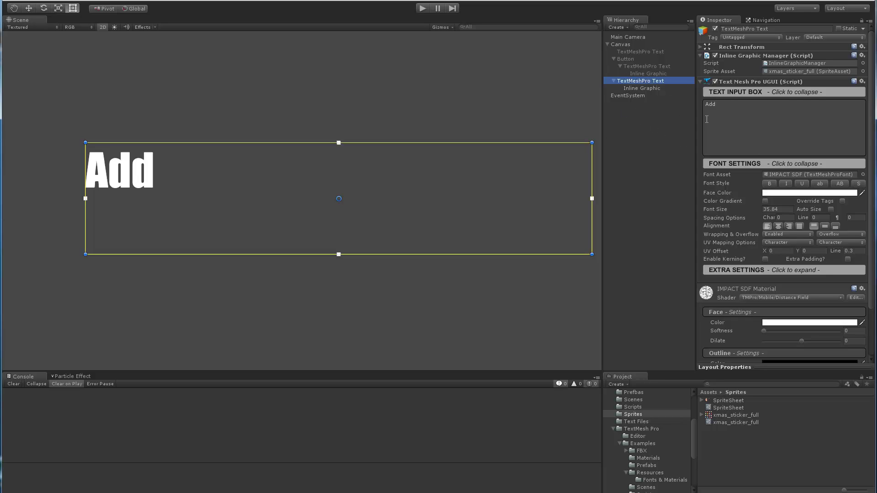
- Extend the text to 'Add <sprite=9> inline with <sprite=0> your text.'
{"action": "left_click", "coordinate": [728, 104]}
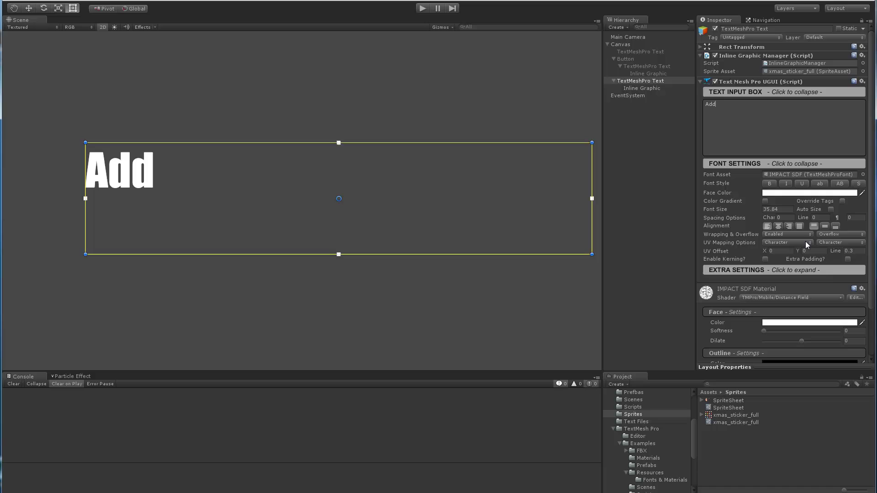
{"action": "type", "text": "<sptire"}
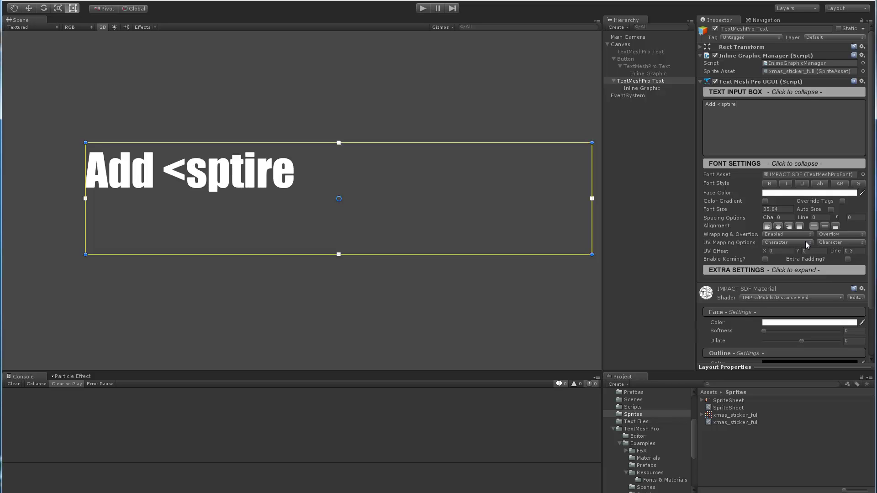
{"action": "key", "text": "BackSpace"}
{"action": "key", "text": "BackSpace"}
{"action": "key", "text": "BackSpace"}
{"action": "key", "text": "BackSpace"}
{"action": "key", "text": "BackSpace"}
{"action": "key", "text": "BackSpace"}
{"action": "type", "text": "sp"}
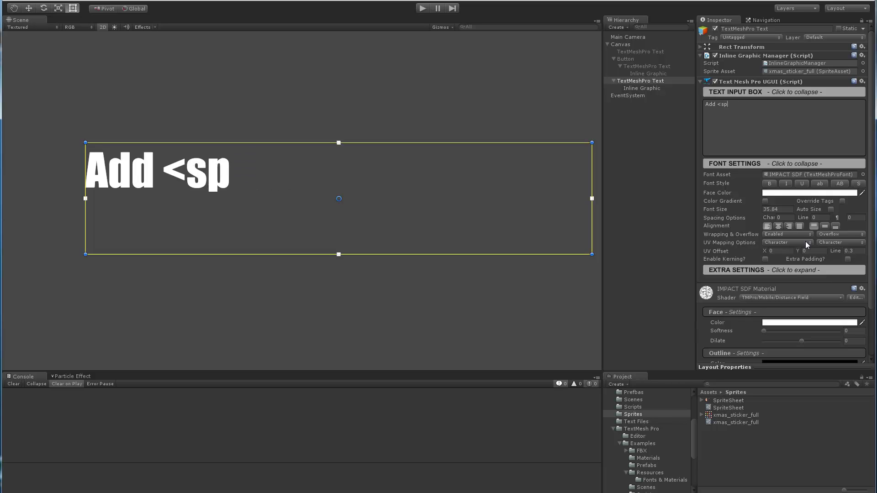
{"action": "type", "text": "rite=9"}
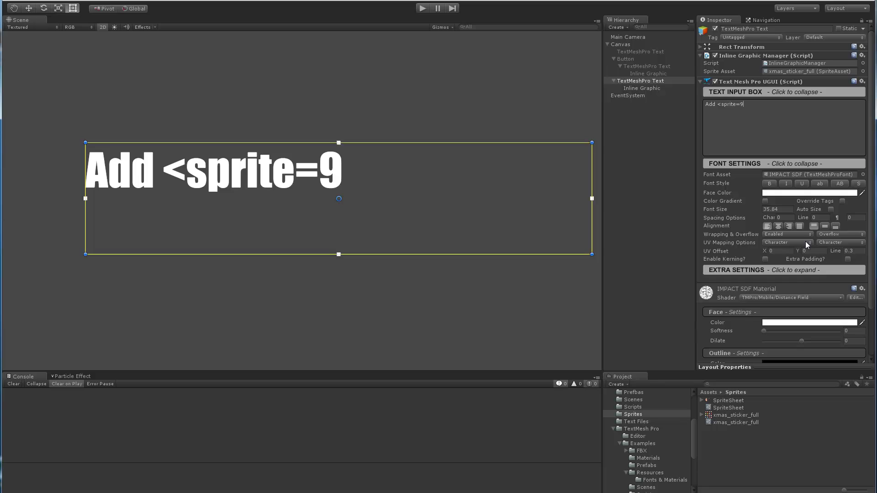
{"action": "type", "text": ">"}
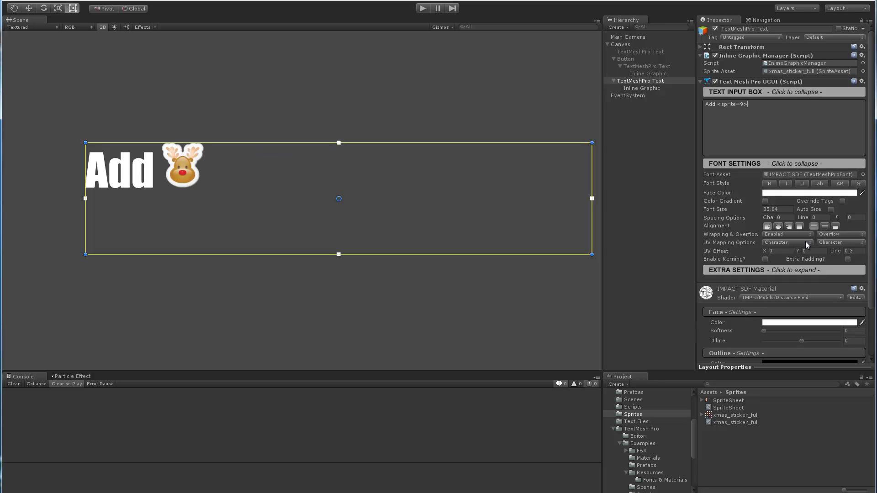
{"action": "type", "text": " in"}
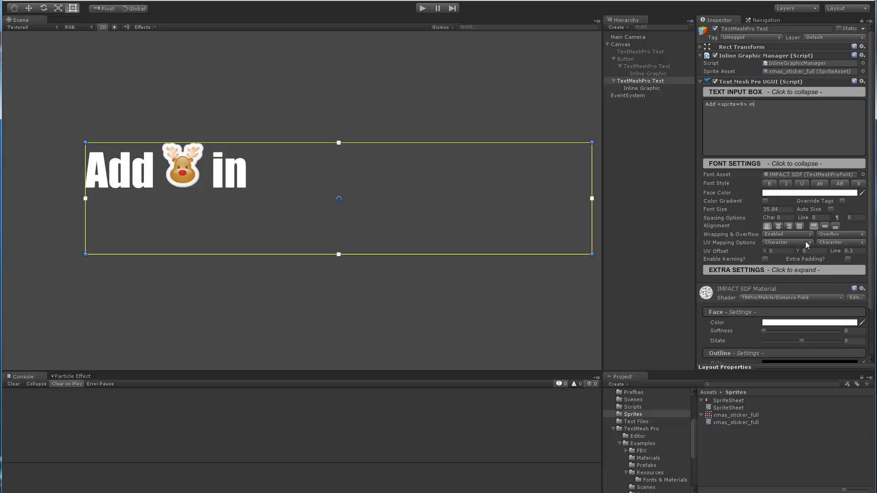
{"action": "type", "text": "line with"}
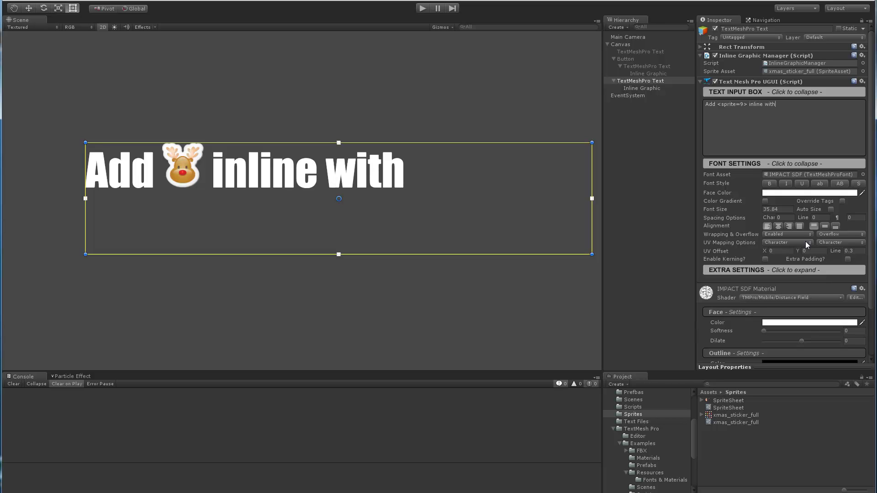
{"action": "type", "text": " your"}
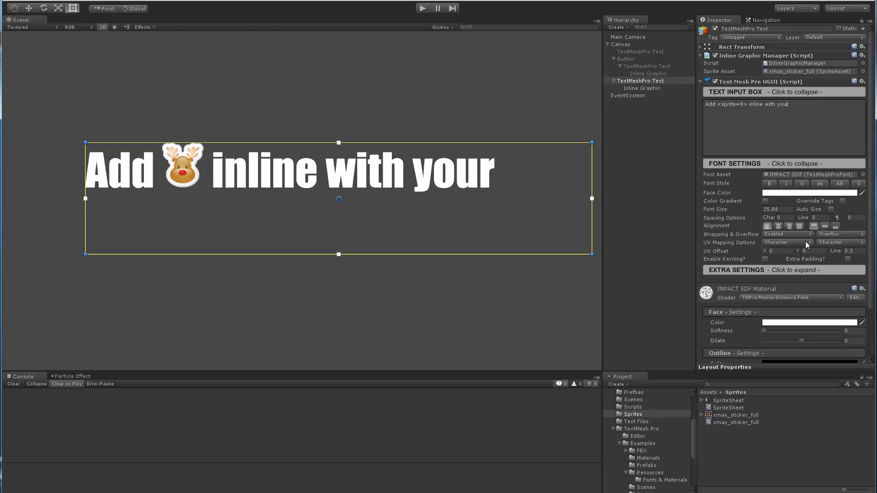
{"action": "key", "text": "ctrl+Left"}
{"action": "type", "text": "<spri"}
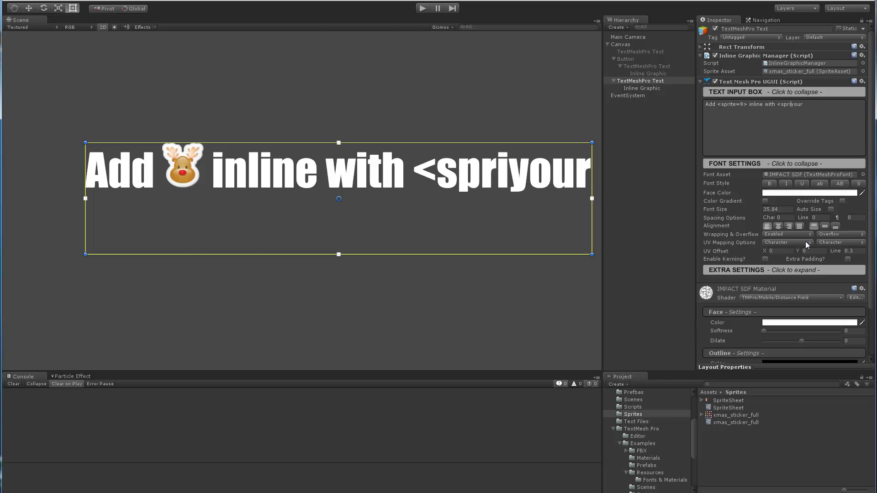
{"action": "type", "text": "te="}
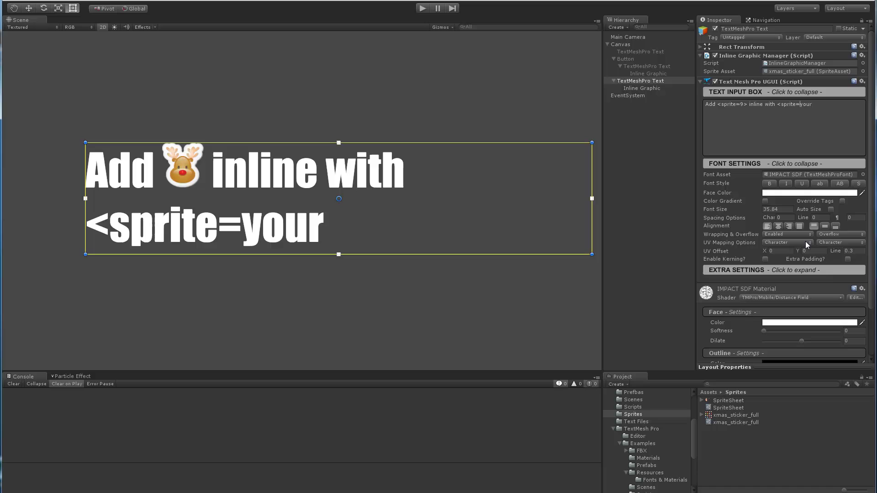
{"action": "type", "text": "0> your"}
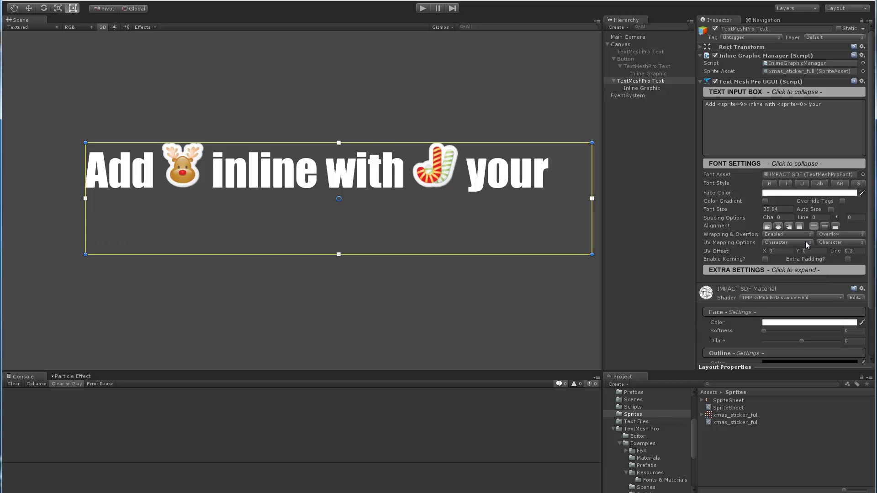
{"action": "type", "text": " text."}
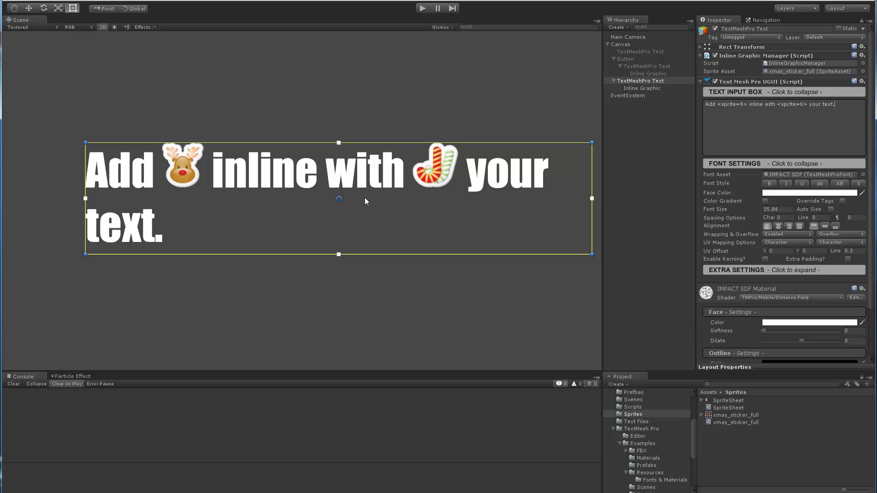
- Narrow the text box from its right edge so both sprites sit on one line
{"action": "middle_click_drag", "start_coordinate": [367, 201], "coordinate": [320, 189]}
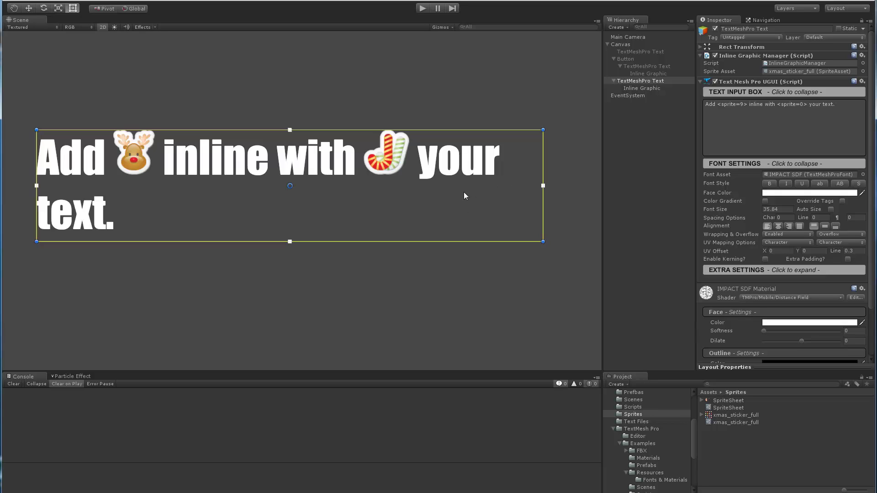
{"action": "left_click_drag", "start_coordinate": [543, 231], "coordinate": [587, 185]}
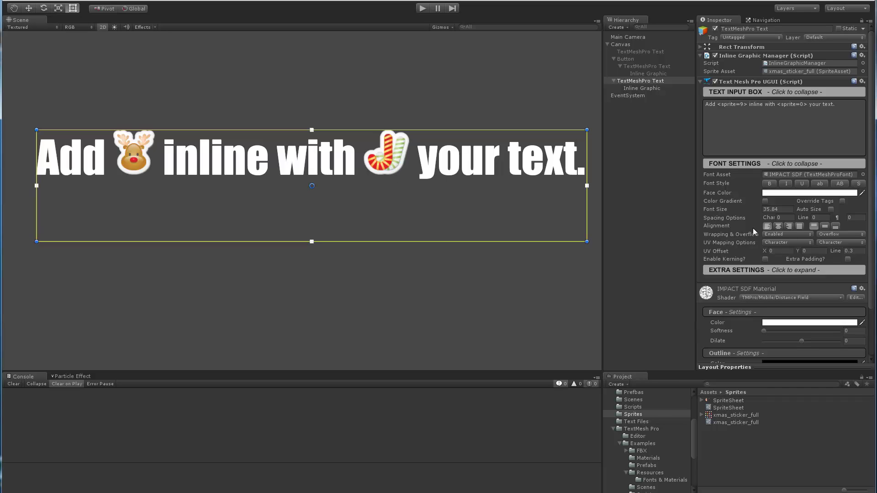
- Set character spacing to 1.2, trying Italic but leaving the text upright
{"action": "left_click_drag", "start_coordinate": [771, 218], "coordinate": [795, 217]}
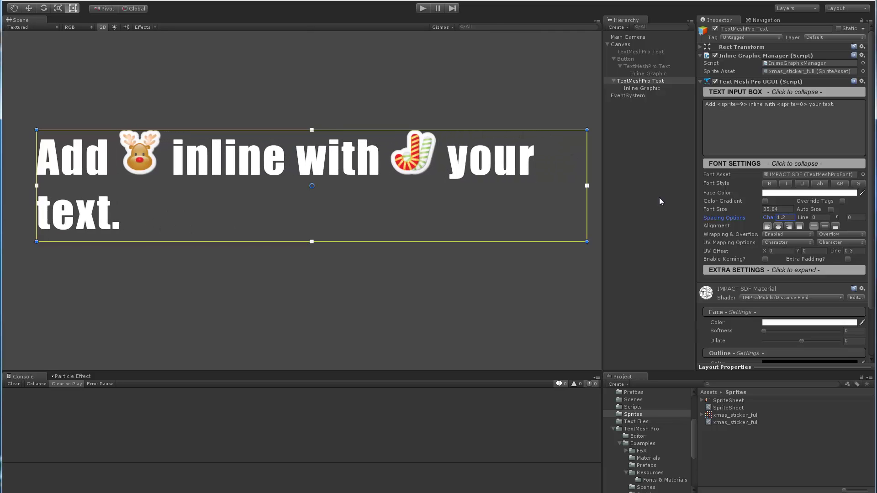
{"action": "left_click", "coordinate": [785, 183]}
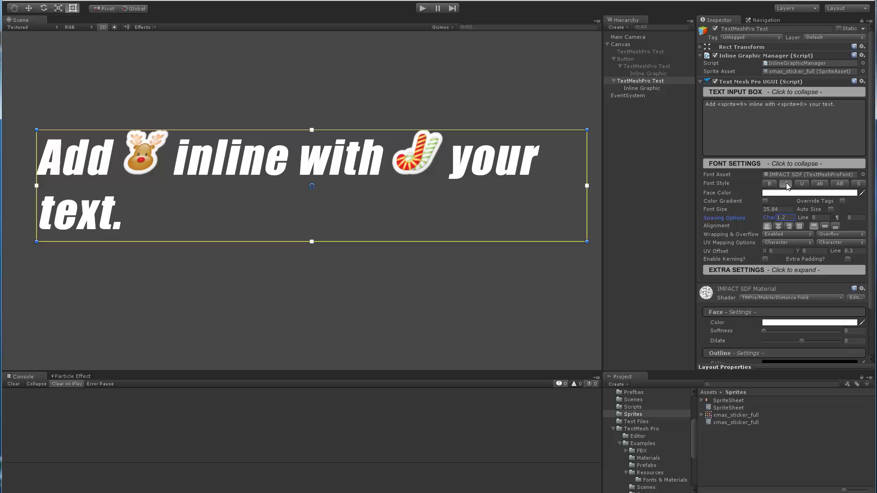
{"action": "left_click", "coordinate": [786, 184]}
{"action": "left_click", "coordinate": [786, 184]}
{"action": "left_click", "coordinate": [786, 183]}
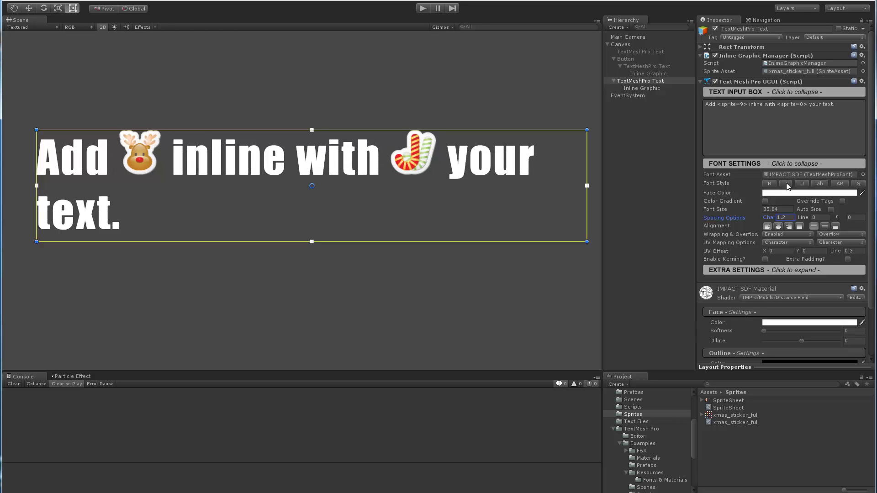
{"action": "left_click", "coordinate": [786, 184]}
{"action": "left_click", "coordinate": [786, 184]}
- Try centre and right alignment, settling on left alignment
{"action": "left_click", "coordinate": [778, 226]}
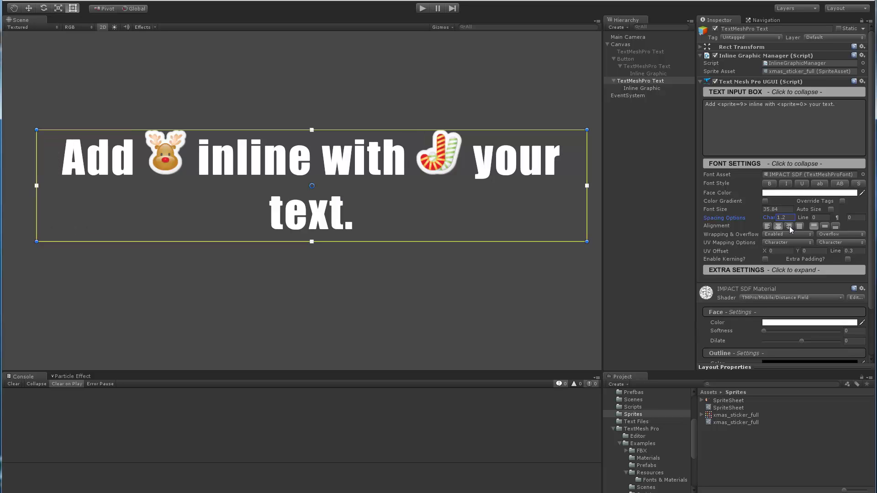
{"action": "left_click", "coordinate": [788, 226]}
{"action": "left_click", "coordinate": [766, 226]}
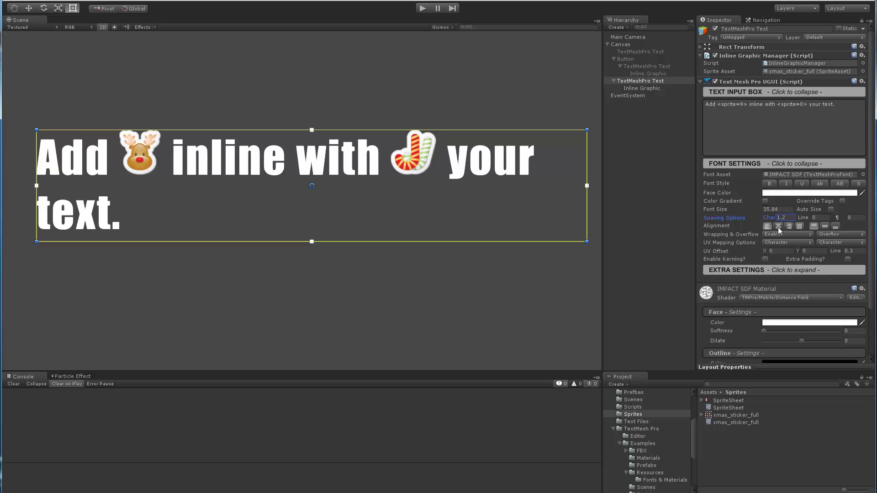
{"action": "left_click", "coordinate": [778, 226]}
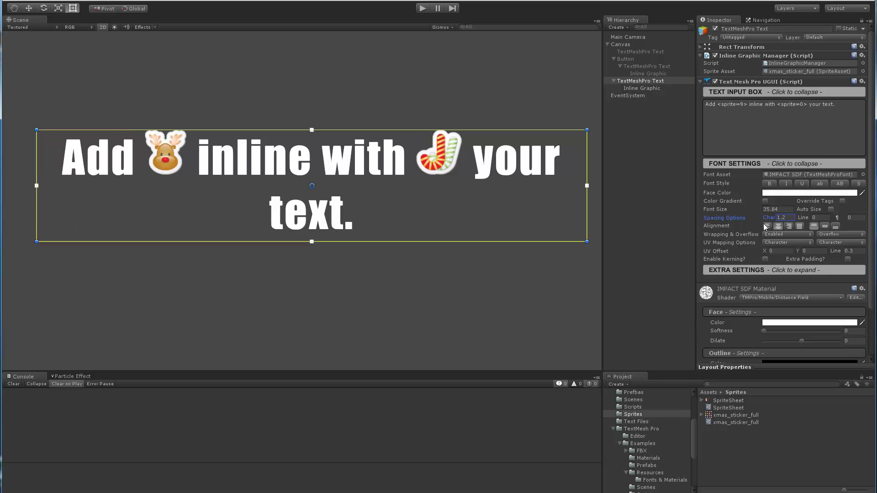
{"action": "left_click", "coordinate": [767, 226]}
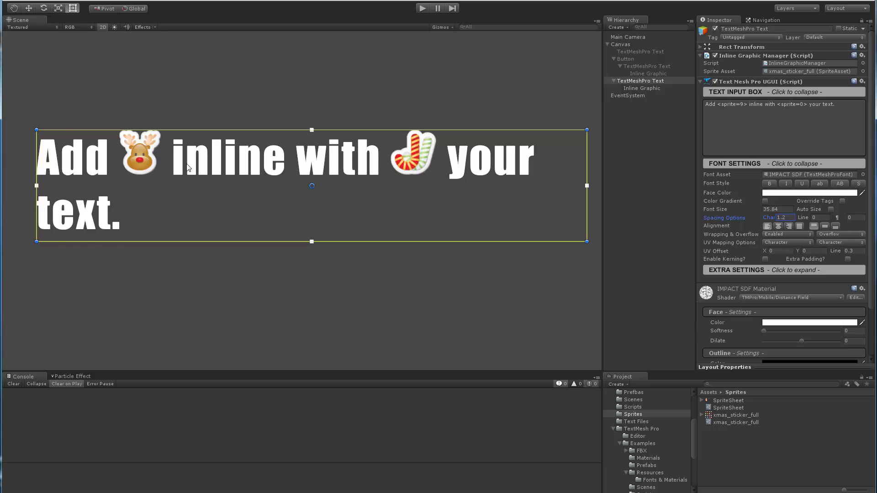
- Wrap the reindeer sprite in <size=%150> and add a <size=%60></size> tag
{"action": "middle_click_drag", "start_coordinate": [186, 163], "coordinate": [294, 211]}
{"action": "scroll", "coordinate": [231, 185], "scroll_direction": "up", "scroll_amount": 2}
{"action": "scroll", "coordinate": [264, 207], "scroll_direction": "up", "scroll_amount": 1}
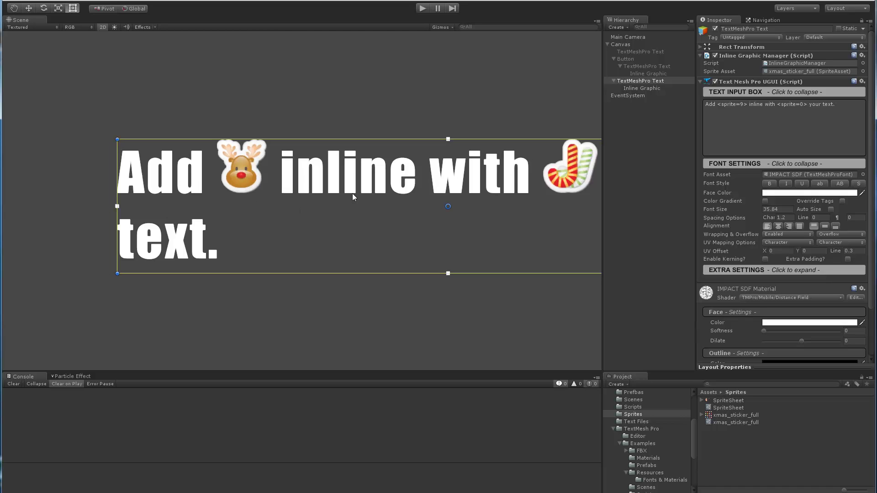
{"action": "middle_click_drag", "start_coordinate": [315, 188], "coordinate": [317, 202]}
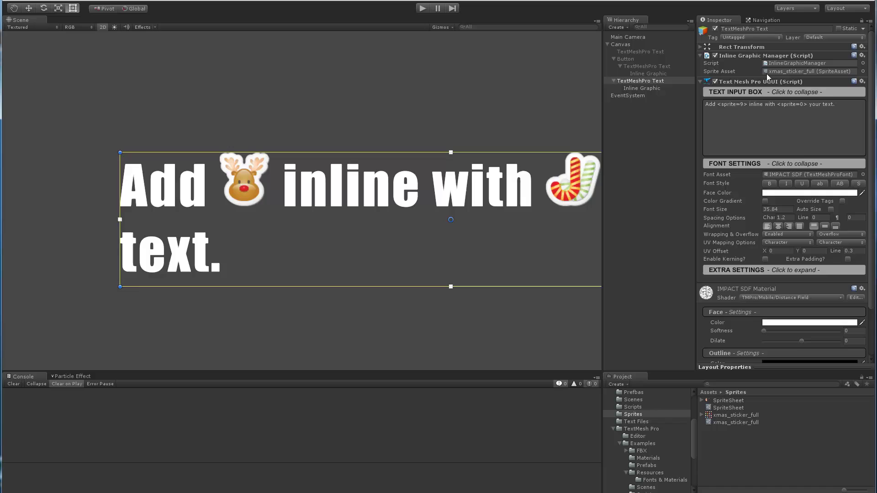
{"action": "left_click", "coordinate": [720, 105]}
{"action": "left_click", "coordinate": [719, 104]}
{"action": "type", "text": "<size"}
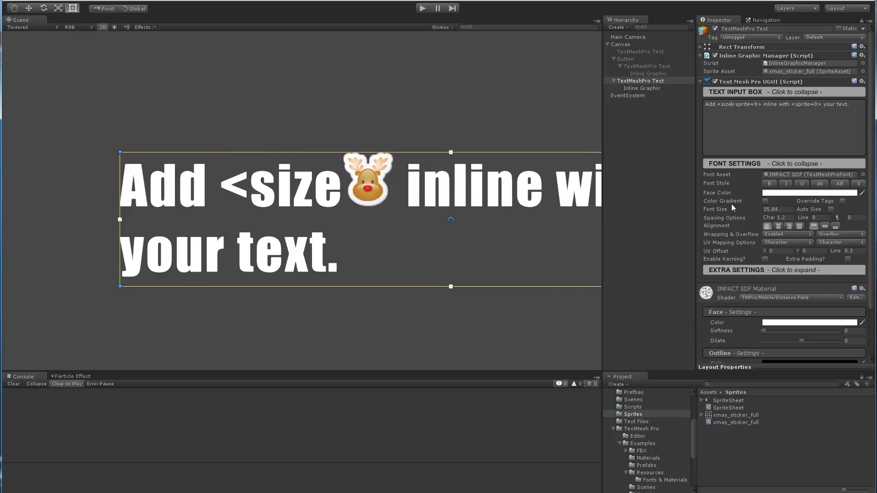
{"action": "type", "text": "=%"}
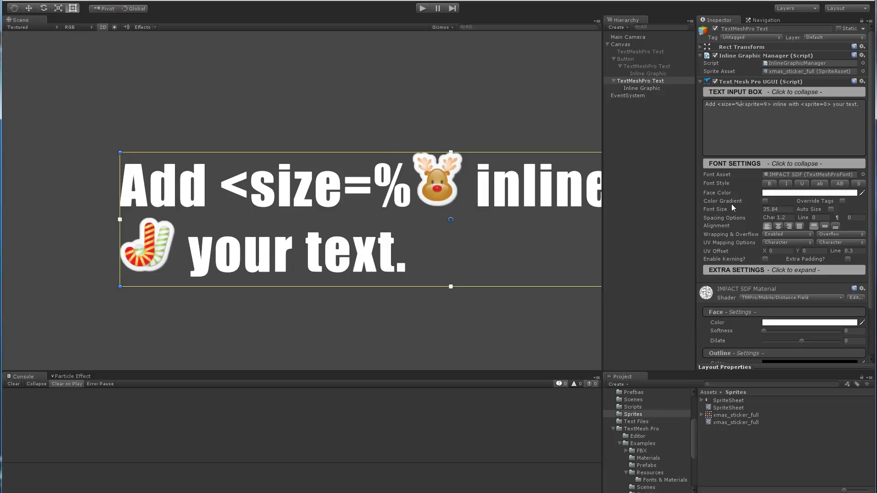
{"action": "type", "text": "150"}
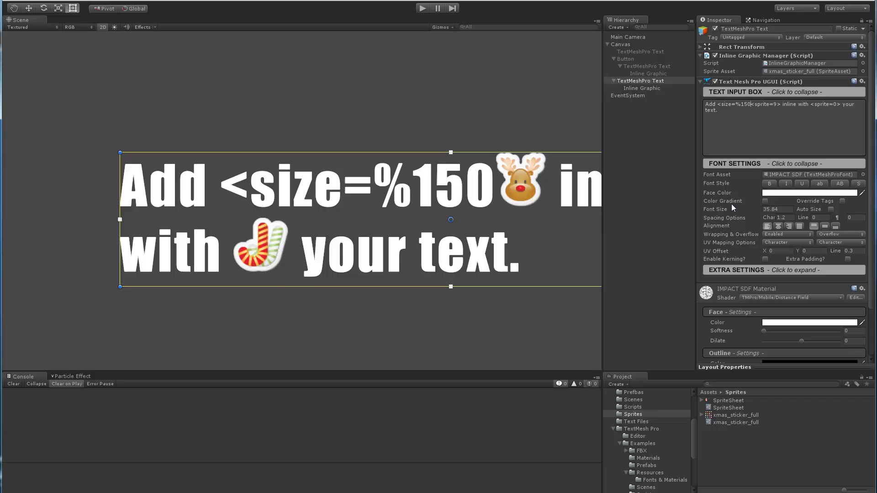
{"action": "type", "text": ">"}
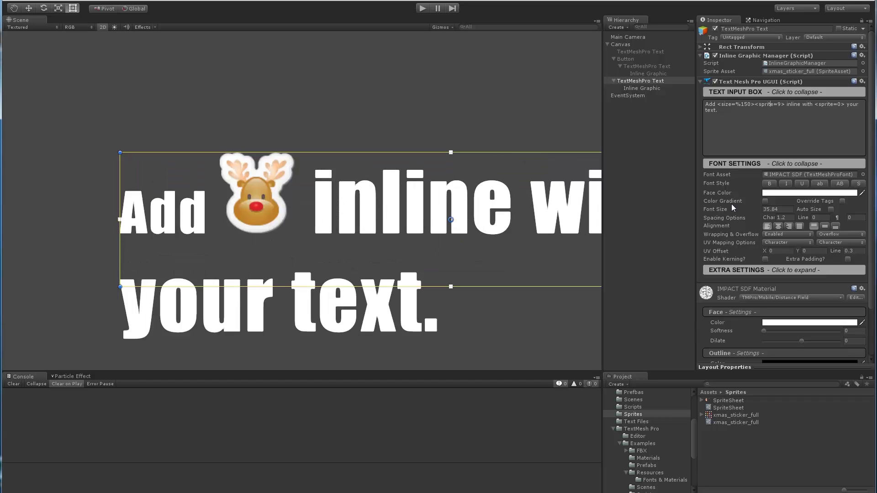
{"action": "type", "text": "<sprite=9></s i"}
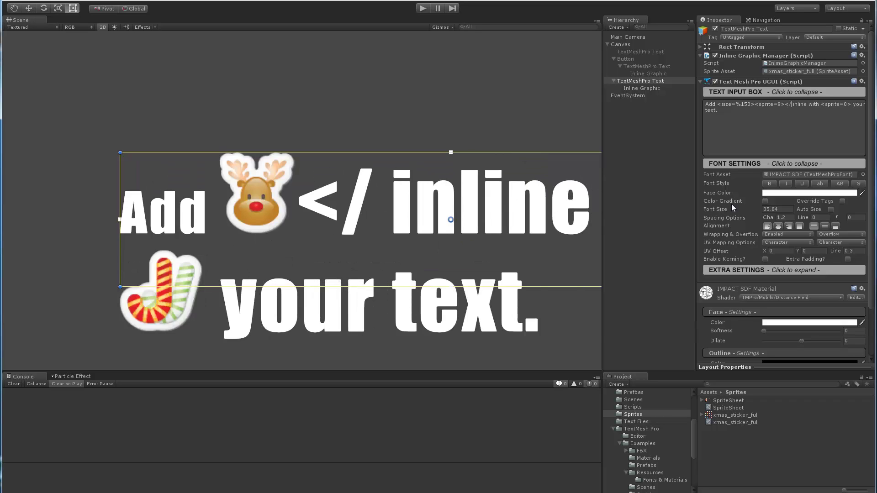
{"action": "key", "text": "BackSpace"}
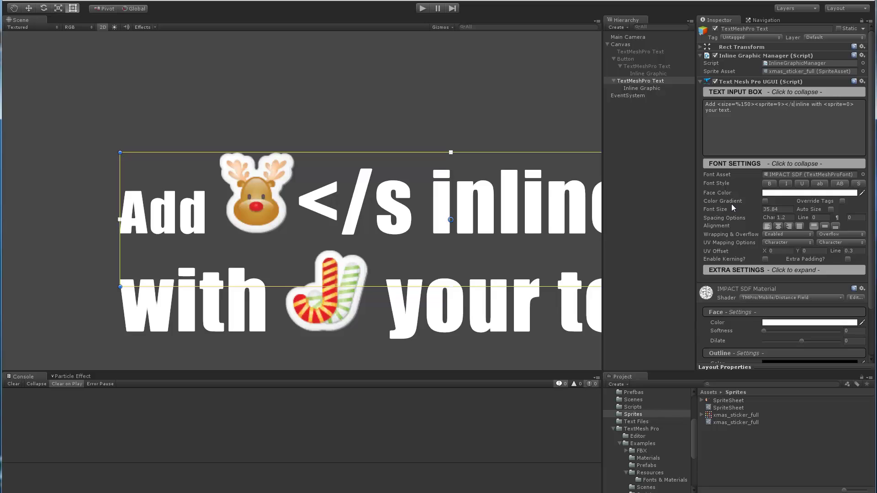
{"action": "type", "text": "ize>"}
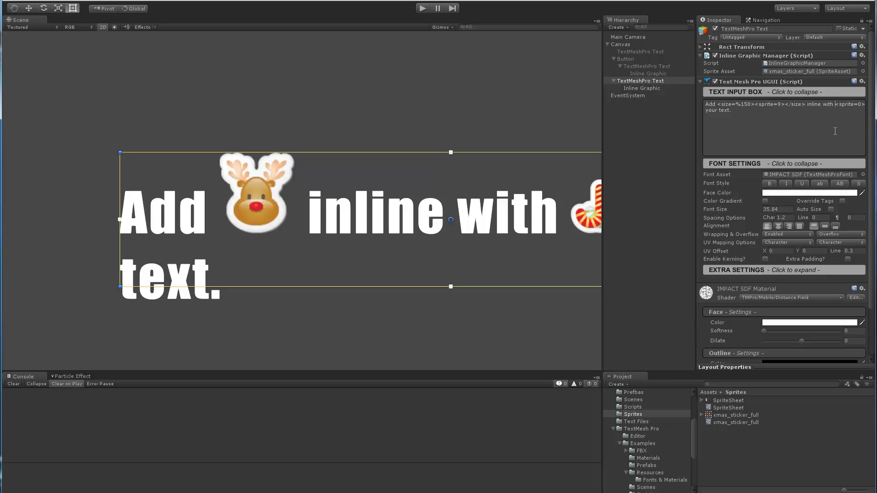
{"action": "type", "text": "<size="}
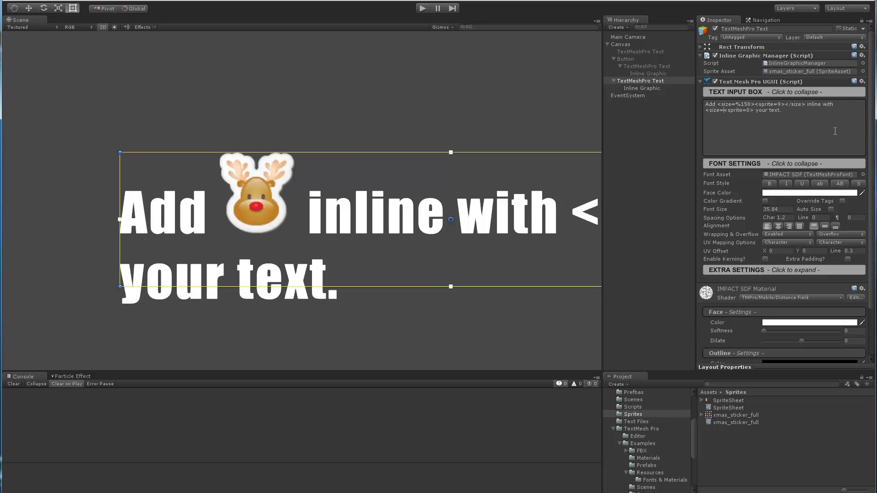
{"action": "type", "text": "%"}
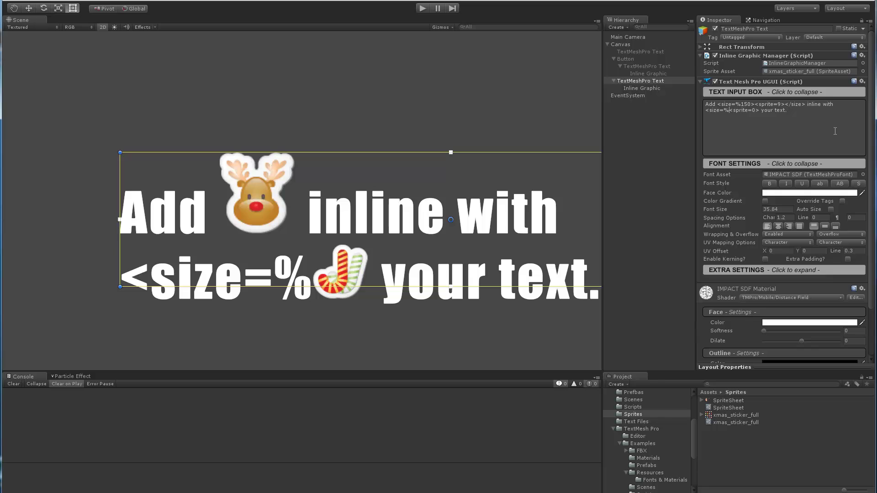
{"action": "type", "text": "60>"}
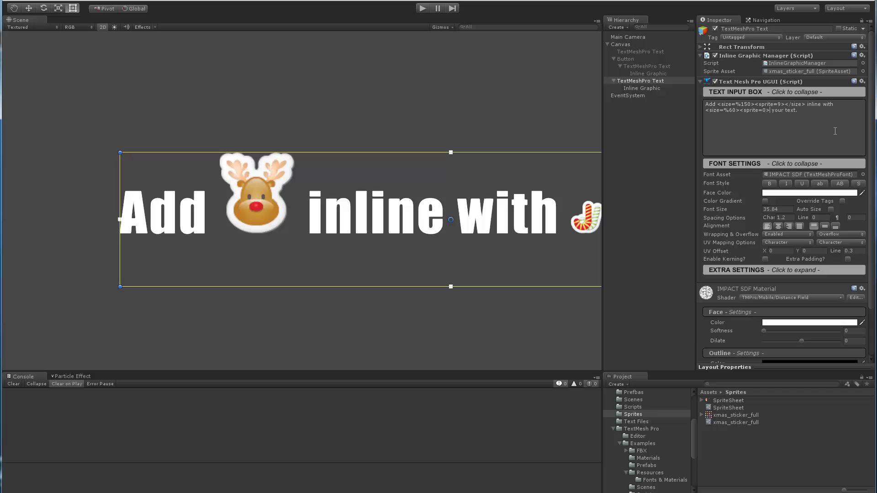
{"action": "type", "text": "</size>"}
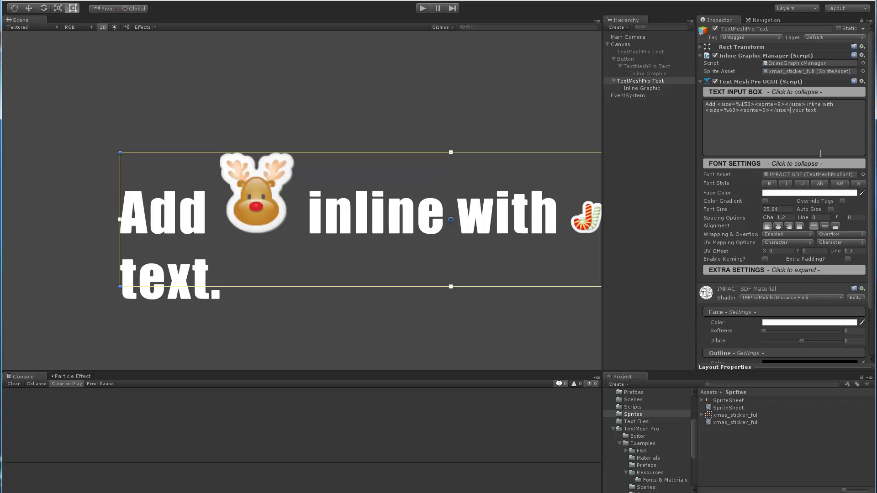
- Change the candy cane's size percentage from %60 to %125
{"action": "scroll", "coordinate": [464, 240], "scroll_direction": "down", "scroll_amount": 3}
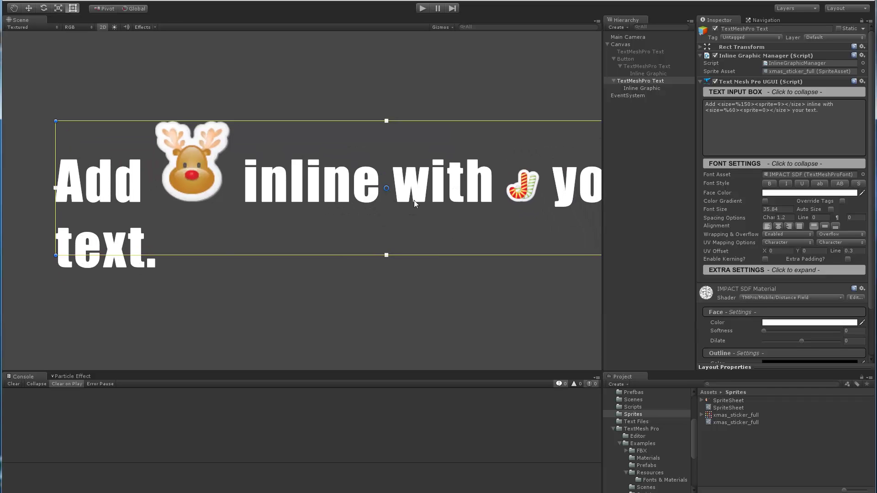
{"action": "scroll", "coordinate": [277, 201], "scroll_direction": "up", "scroll_amount": 1}
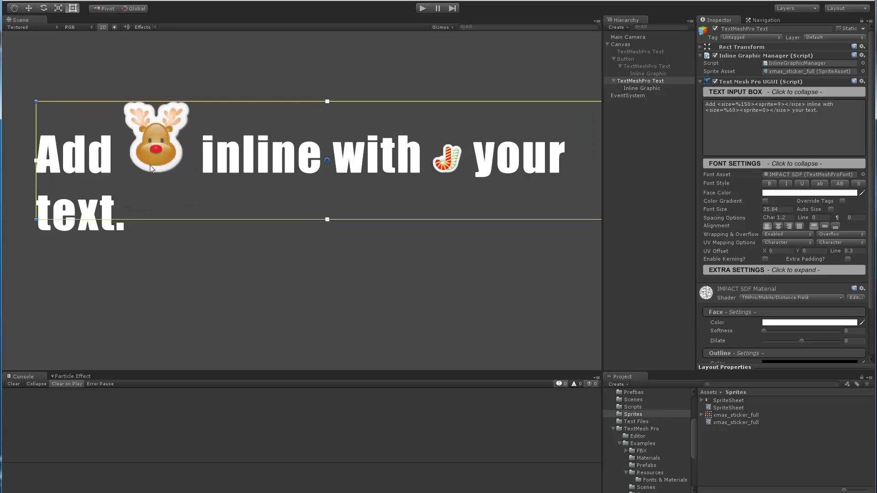
{"action": "middle_click_drag", "start_coordinate": [149, 165], "coordinate": [175, 146]}
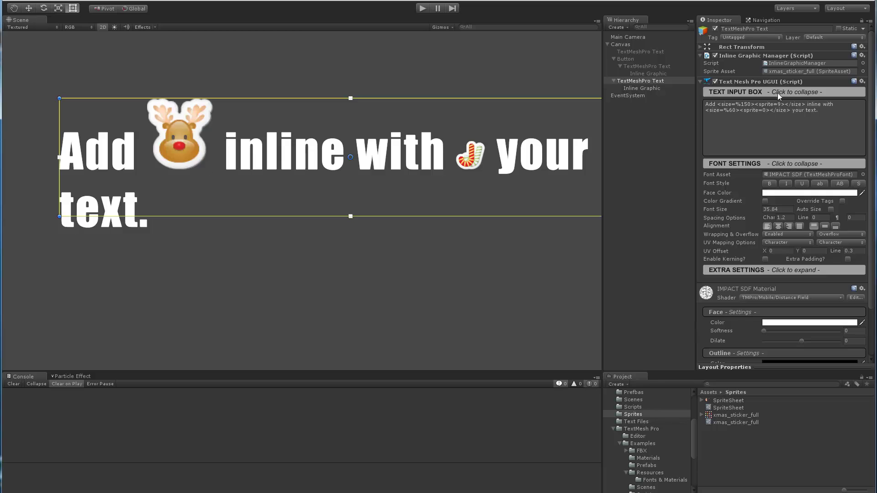
{"action": "left_click", "coordinate": [734, 111]}
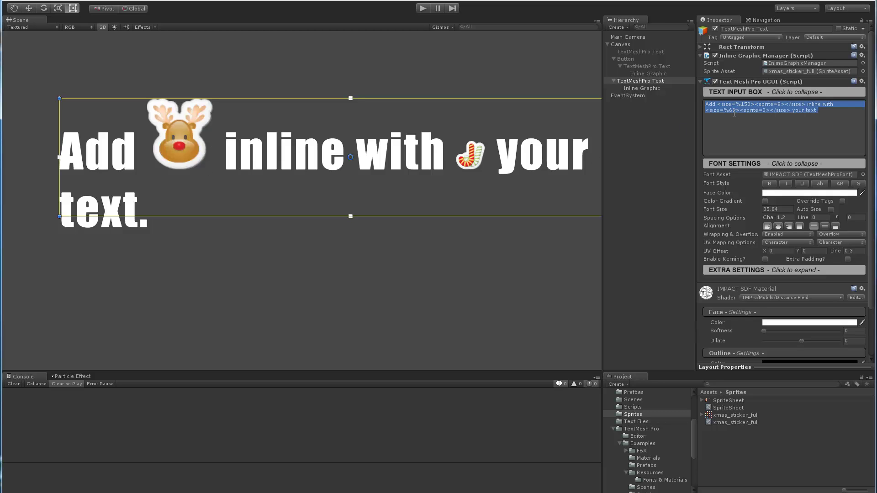
{"action": "left_click", "coordinate": [733, 110]}
{"action": "key", "text": "BackSpace"}
{"action": "type", "text": "8"}
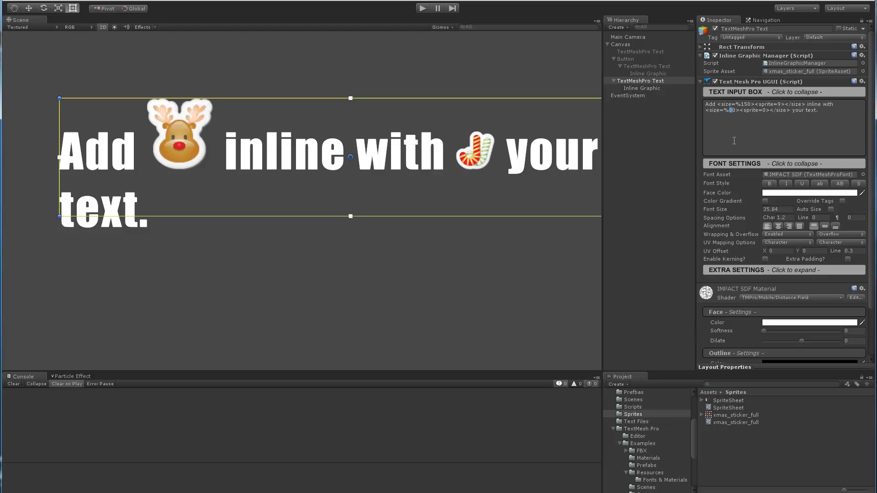
{"action": "type", "text": "9"}
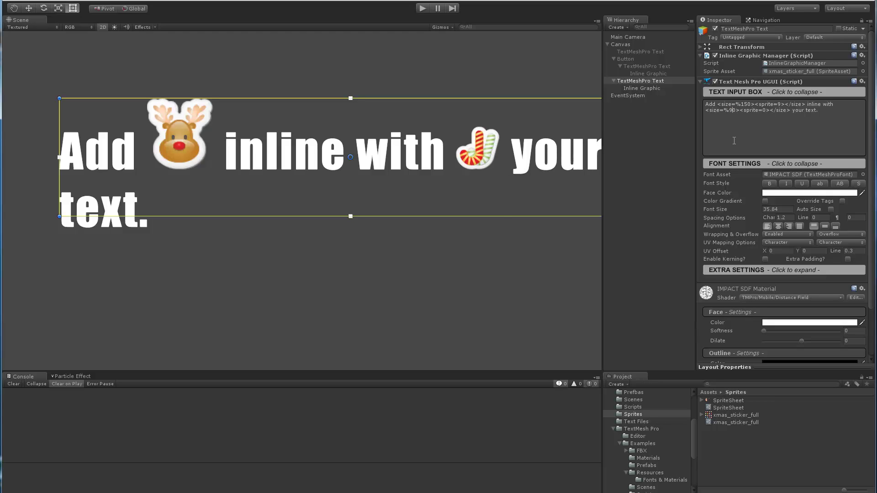
{"action": "key", "text": "BackSpace"}
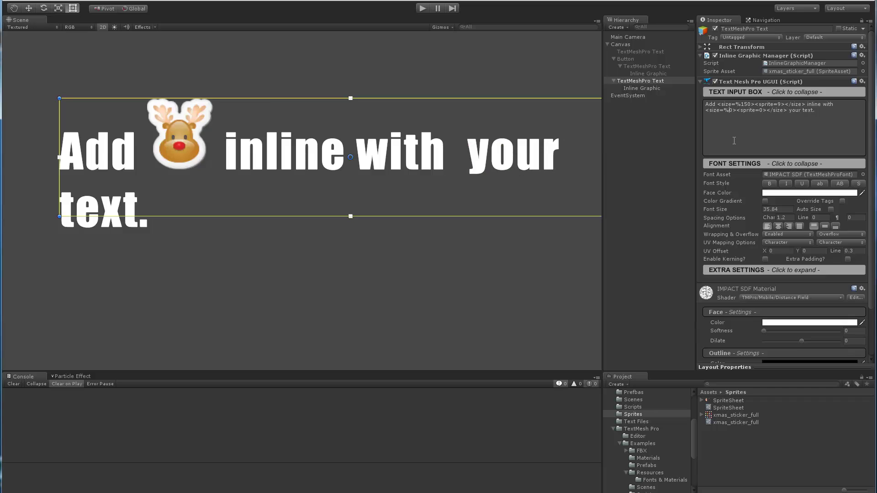
{"action": "type", "text": "125"}
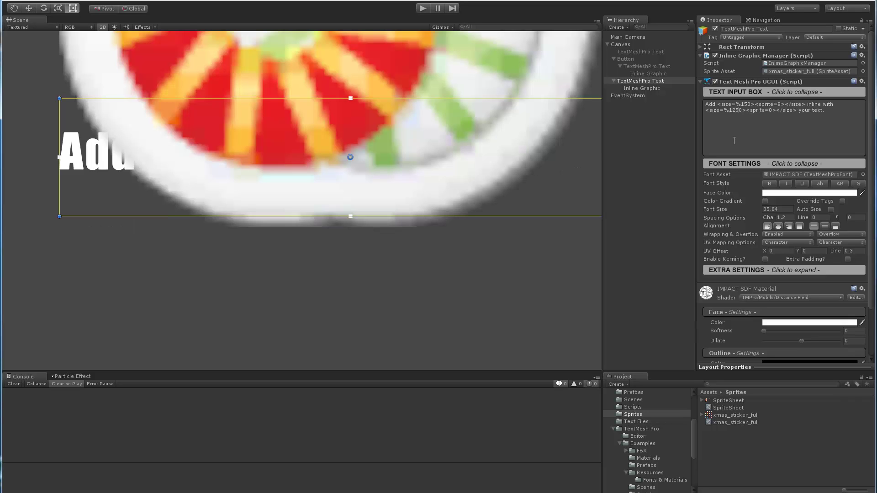
{"action": "key", "text": "Delete"}
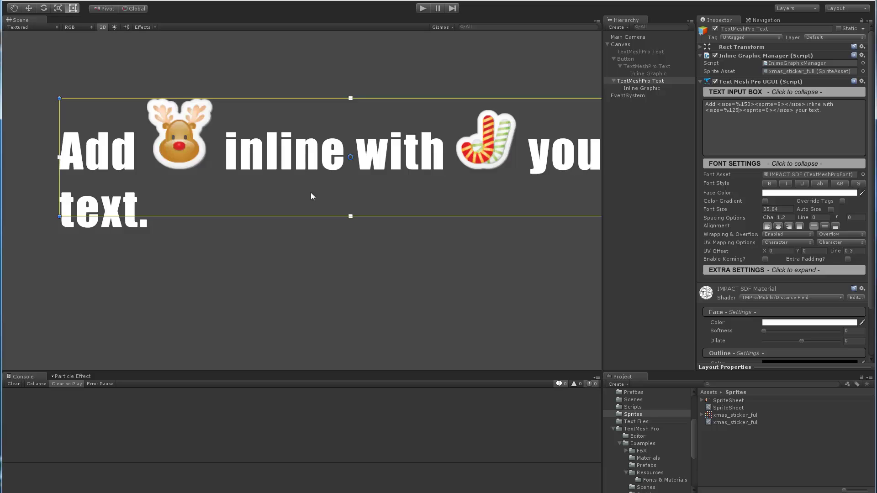
{"action": "middle_click_drag", "start_coordinate": [304, 200], "coordinate": [363, 221]}
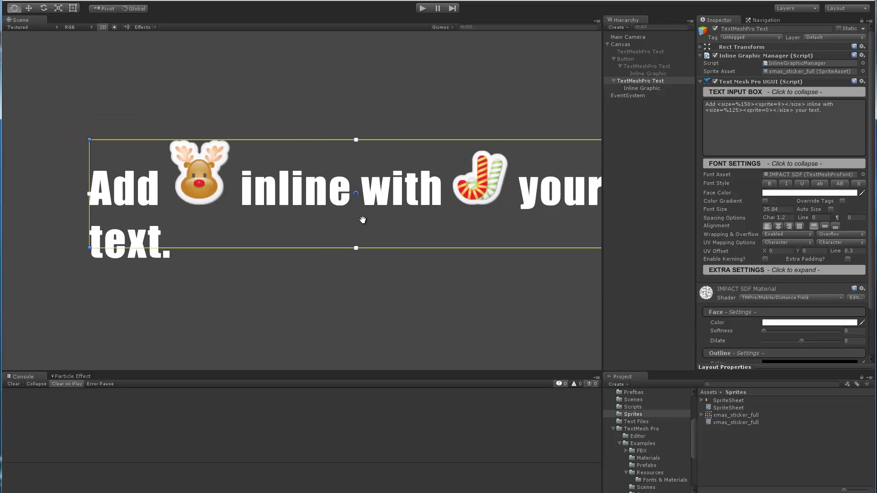
- Scrub the Font Size up to 39.02 so 'your text.' wraps to a second line
{"action": "scroll", "coordinate": [293, 218], "scroll_direction": "up", "scroll_amount": 2}
{"action": "middle_click_drag", "start_coordinate": [276, 215], "coordinate": [411, 208]}
{"action": "scroll", "coordinate": [315, 219], "scroll_direction": "up", "scroll_amount": 3}
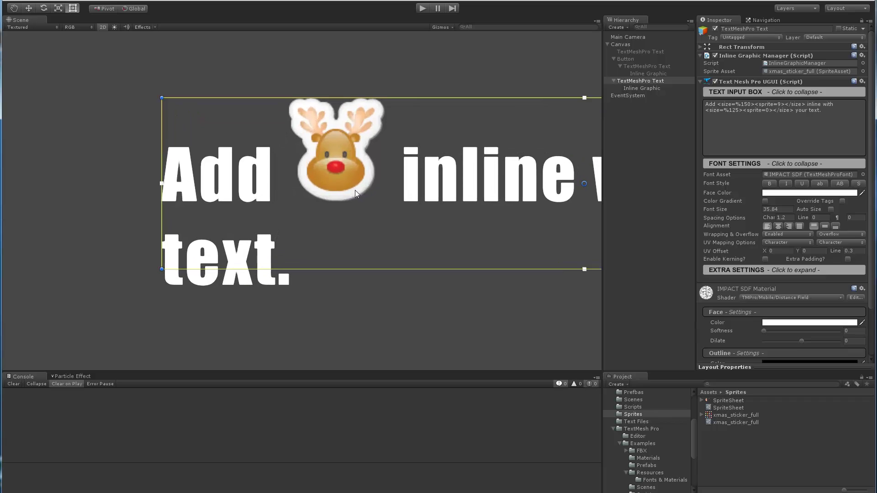
{"action": "middle_click_drag", "start_coordinate": [355, 190], "coordinate": [315, 198]}
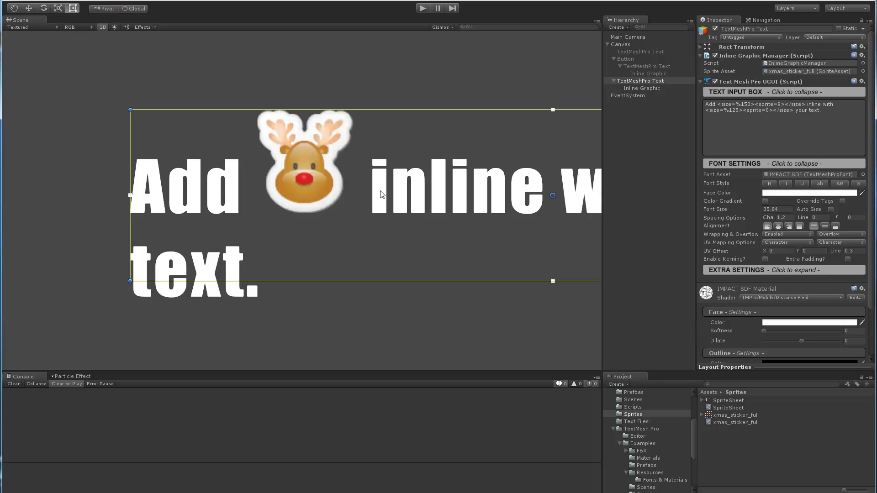
{"action": "scroll", "coordinate": [412, 212], "scroll_direction": "down", "scroll_amount": 3}
{"action": "middle_click_drag", "start_coordinate": [371, 185], "coordinate": [351, 206]}
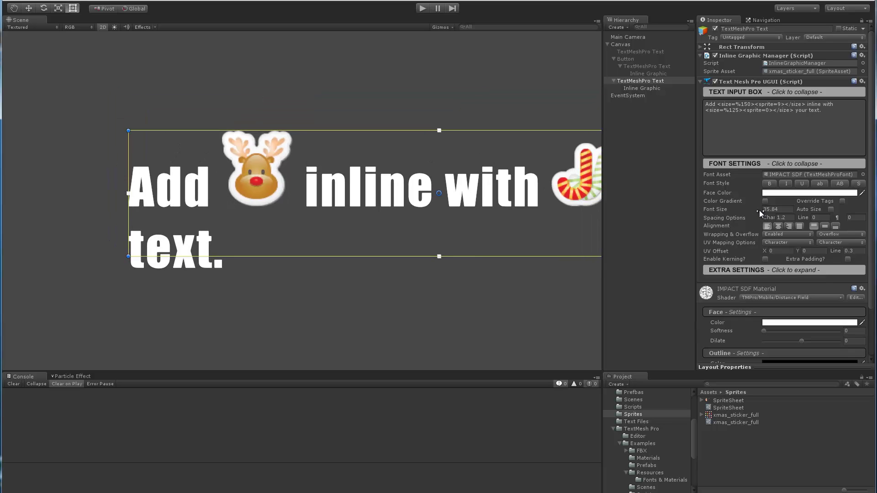
{"action": "left_click_drag", "start_coordinate": [759, 210], "coordinate": [805, 232]}
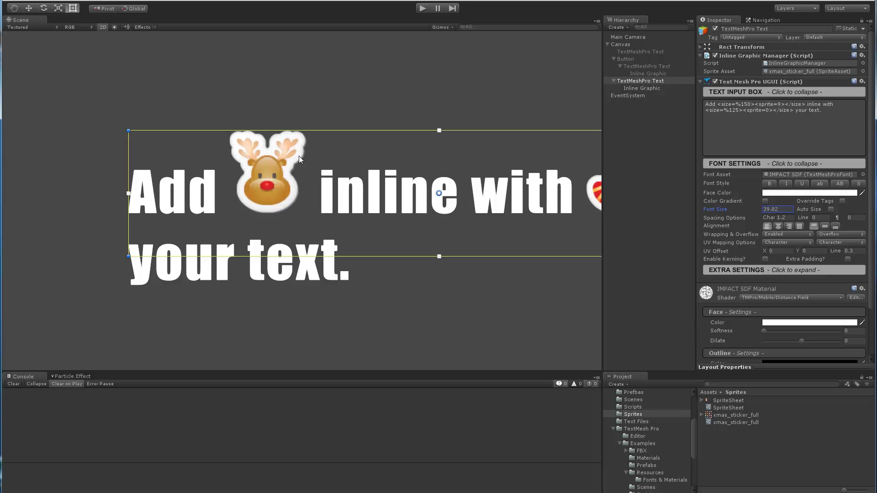
{"action": "scroll", "coordinate": [245, 175], "scroll_direction": "up", "scroll_amount": 1}
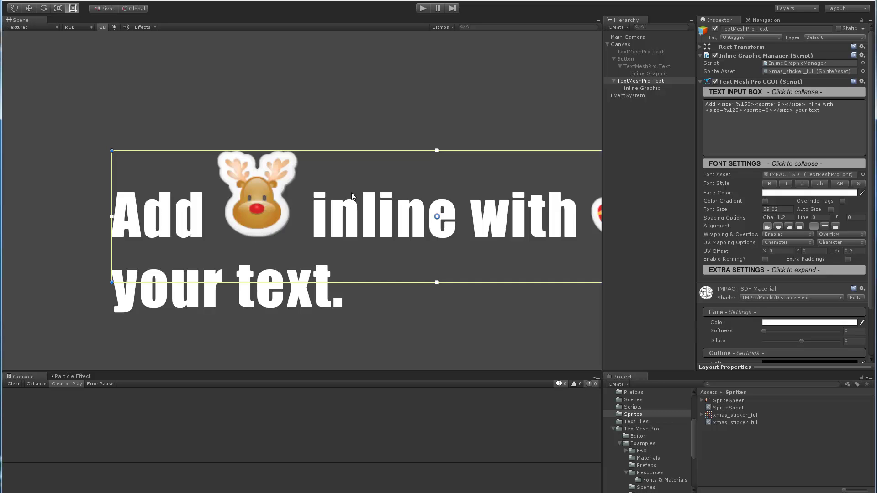
{"action": "middle_click_drag", "start_coordinate": [250, 215], "coordinate": [260, 206]}
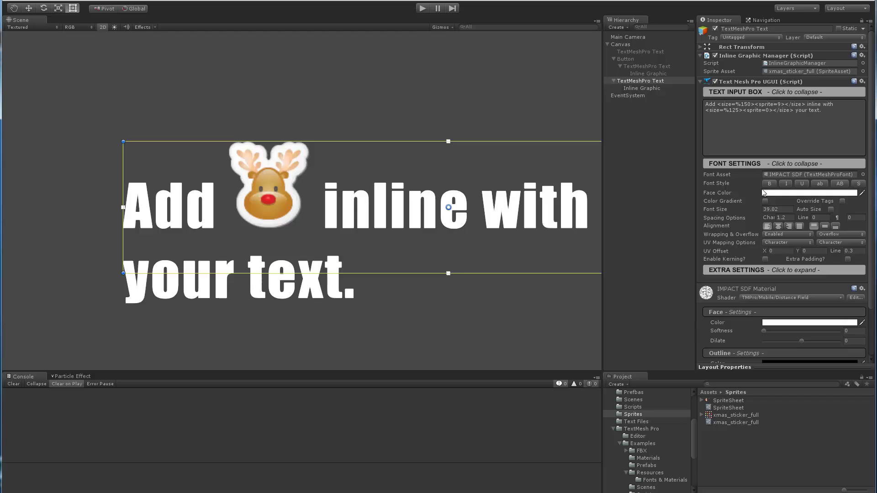
- Inspect the IMPACT SDF font asset, then reselect the TextMeshPro Text object
{"action": "left_click", "coordinate": [784, 175]}
{"action": "left_click", "coordinate": [721, 476]}
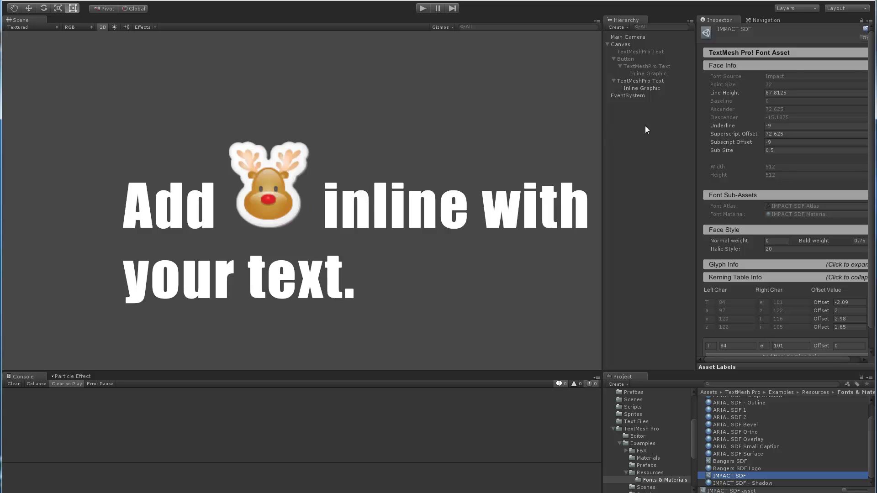
{"action": "left_click", "coordinate": [634, 82]}
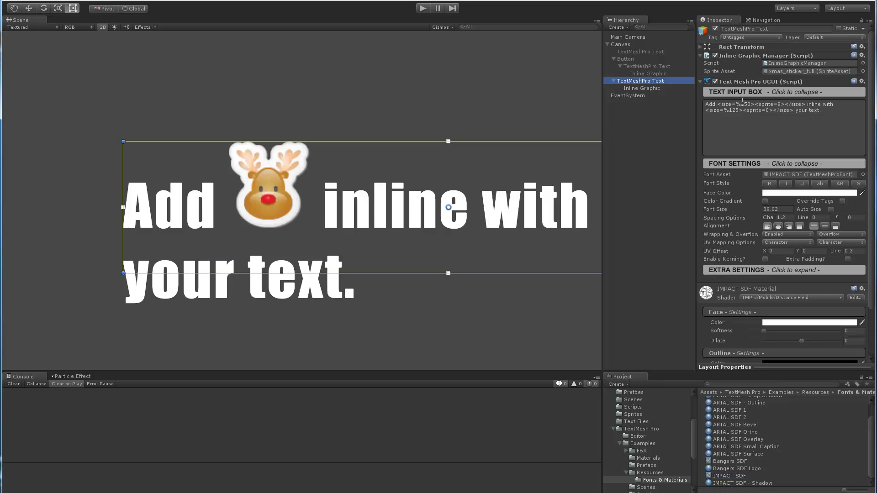
- Change the reindeer's size tag from <size=%150> to <size=%100>
{"action": "left_click_drag", "start_coordinate": [742, 104], "coordinate": [745, 110]}
{"action": "left_click", "coordinate": [747, 104]}
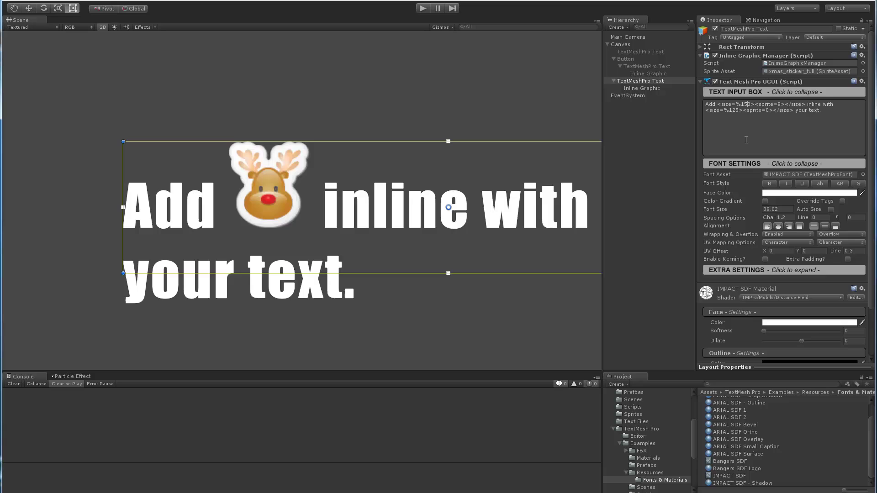
{"action": "key", "text": "BackSpace"}
{"action": "type", "text": "0"}
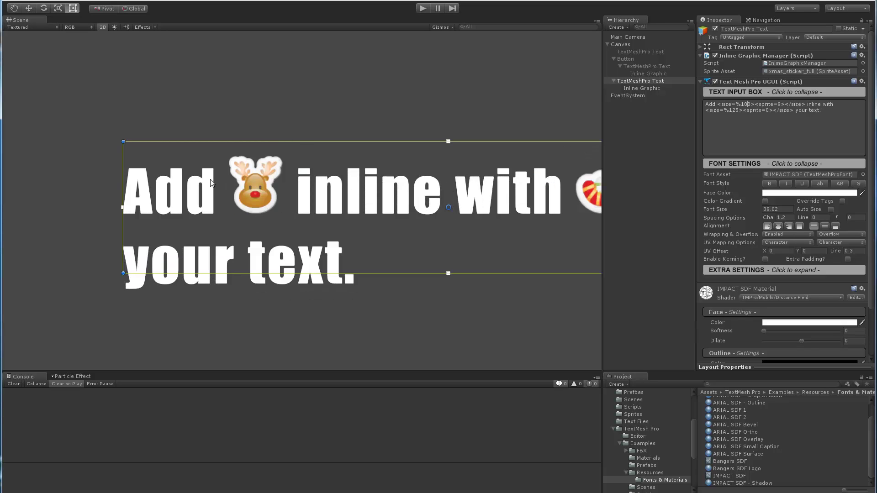
{"action": "scroll", "coordinate": [243, 215], "scroll_direction": "up", "scroll_amount": 3}
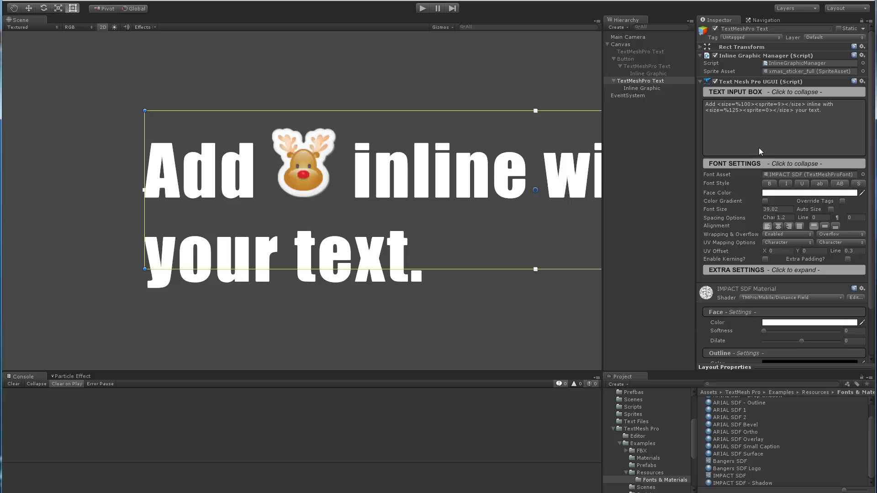
{"action": "left_click", "coordinate": [788, 175]}
{"action": "left_click", "coordinate": [729, 476]}
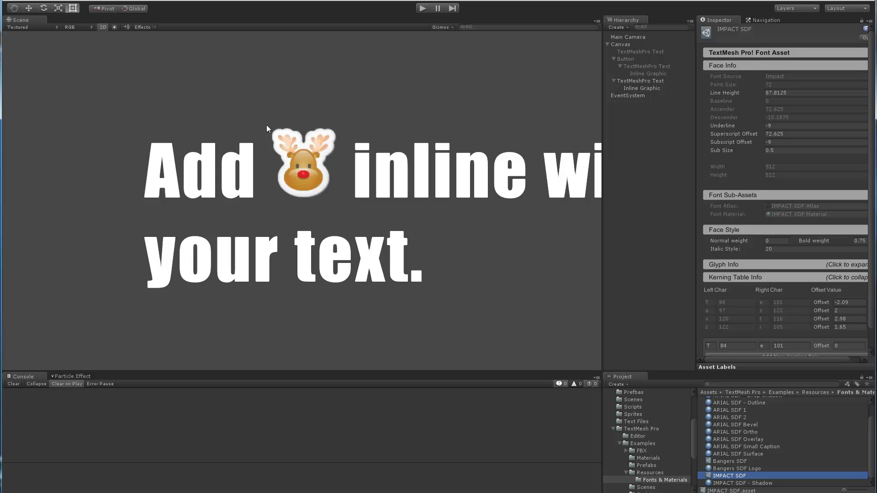
{"action": "scroll", "coordinate": [297, 125], "scroll_direction": "down", "scroll_amount": 3}
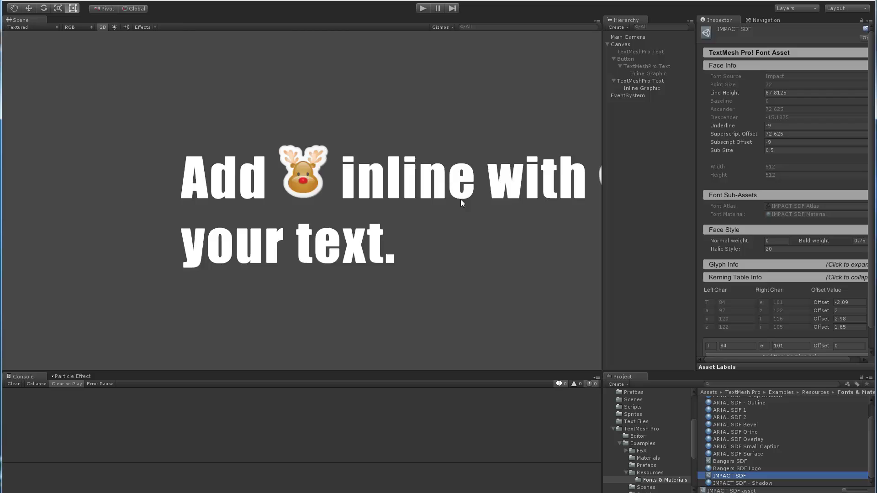
{"action": "scroll", "coordinate": [379, 164], "scroll_direction": "down", "scroll_amount": 2}
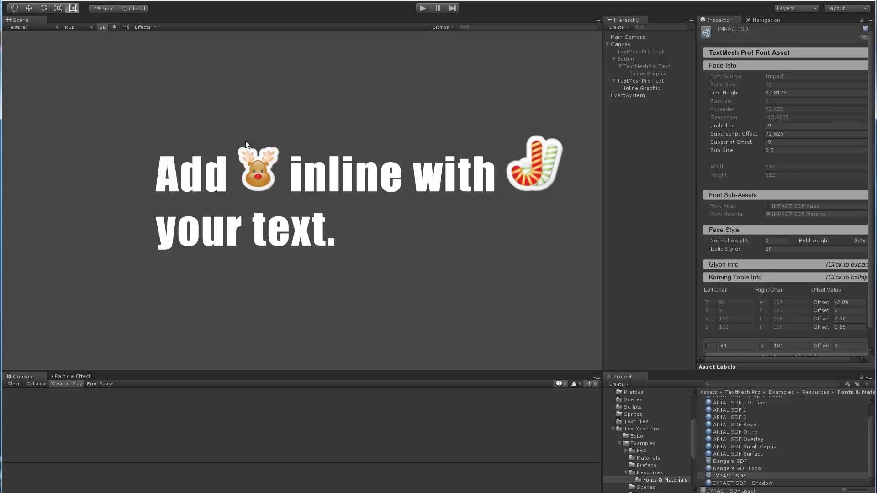
{"action": "scroll", "coordinate": [271, 191], "scroll_direction": "up", "scroll_amount": 5}
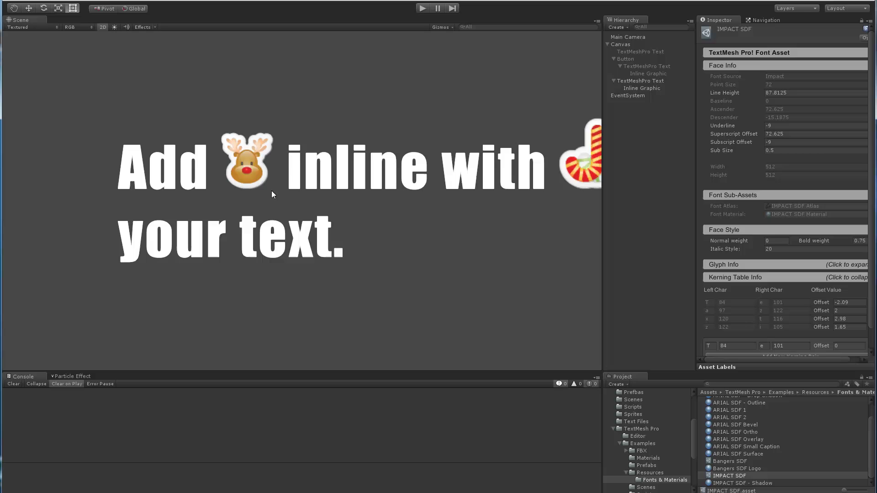
{"action": "middle_click_drag", "start_coordinate": [238, 150], "coordinate": [425, 231]}
{"action": "scroll", "coordinate": [558, 228], "scroll_direction": "down", "scroll_amount": 3}
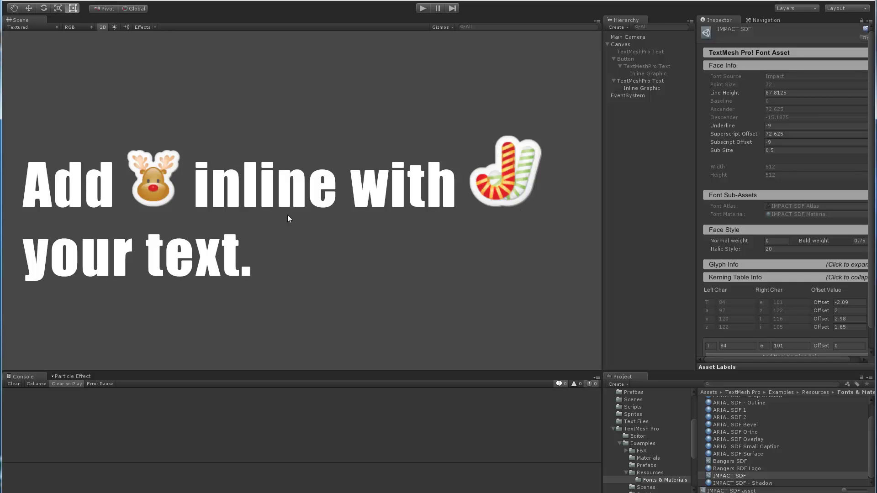
{"action": "middle_click_drag", "start_coordinate": [239, 229], "coordinate": [337, 235]}
{"action": "scroll", "coordinate": [322, 250], "scroll_direction": "up", "scroll_amount": 4}
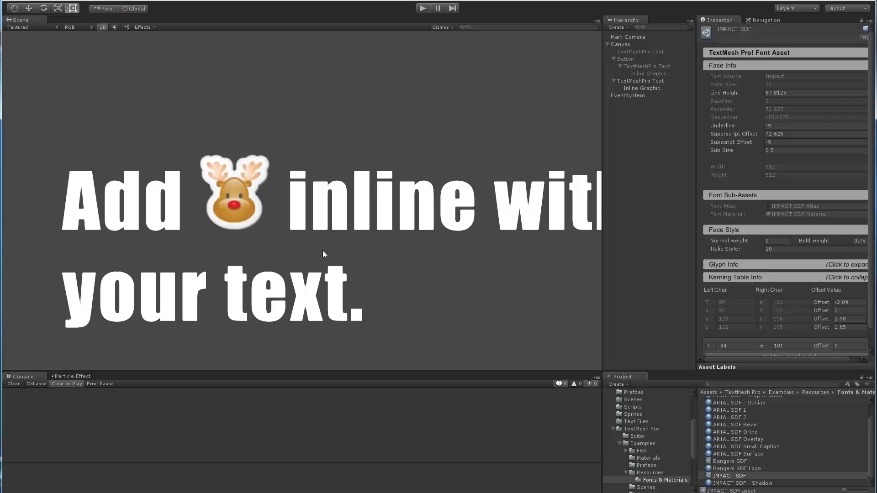
{"action": "middle_click_drag", "start_coordinate": [306, 201], "coordinate": [307, 194]}
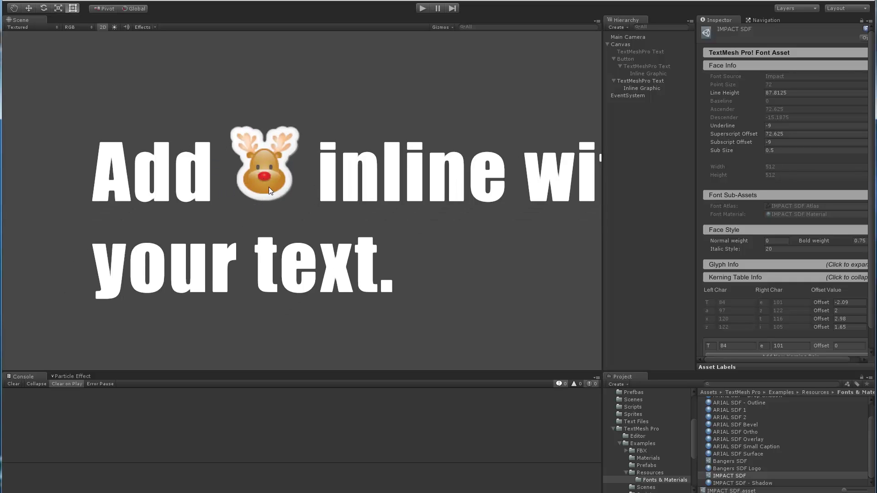
{"action": "left_click", "coordinate": [630, 80]}
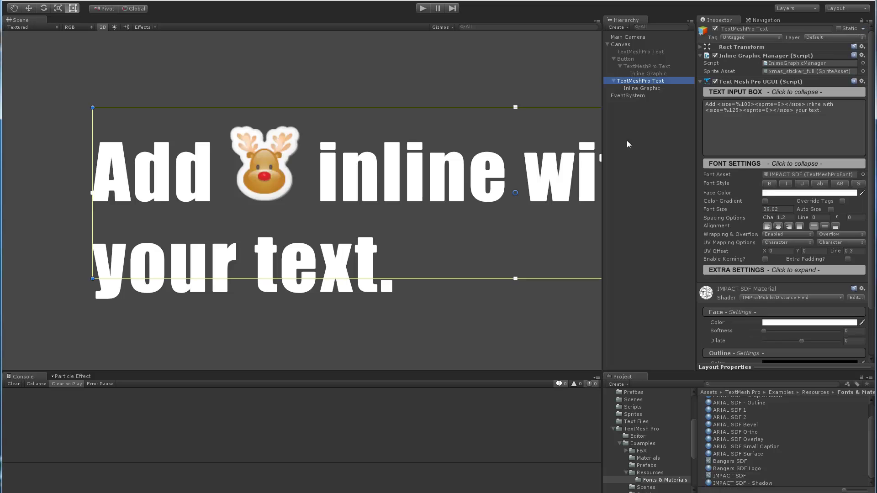
- Ping and select the xmas_sticker_full texture to show its Sprite import settings
{"action": "left_click", "coordinate": [710, 106]}
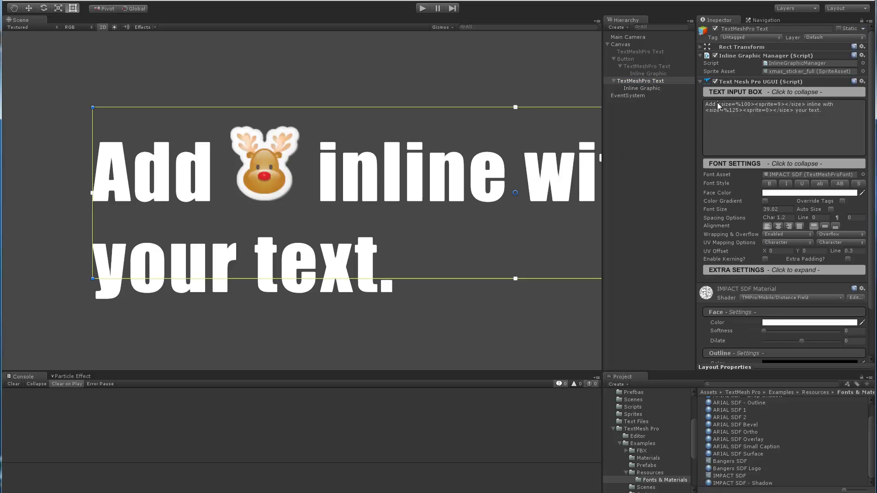
{"action": "left_click", "coordinate": [718, 103]}
{"action": "left_click", "coordinate": [780, 72]}
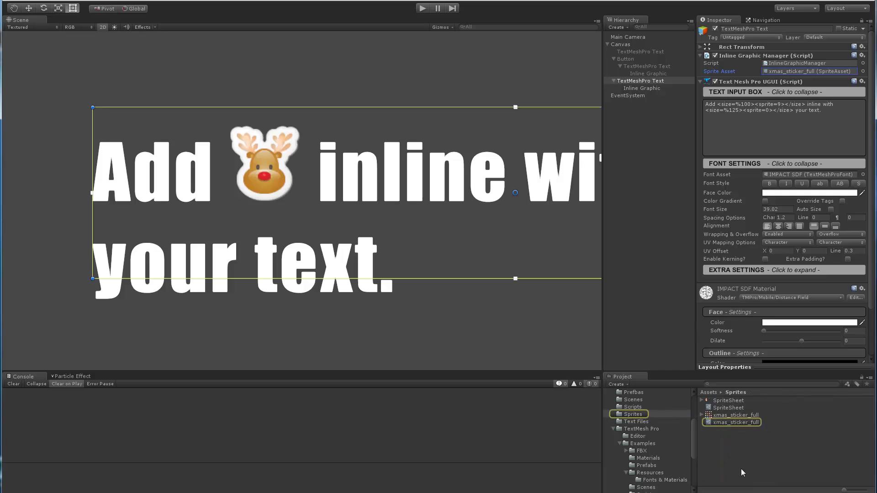
{"action": "left_click", "coordinate": [711, 414]}
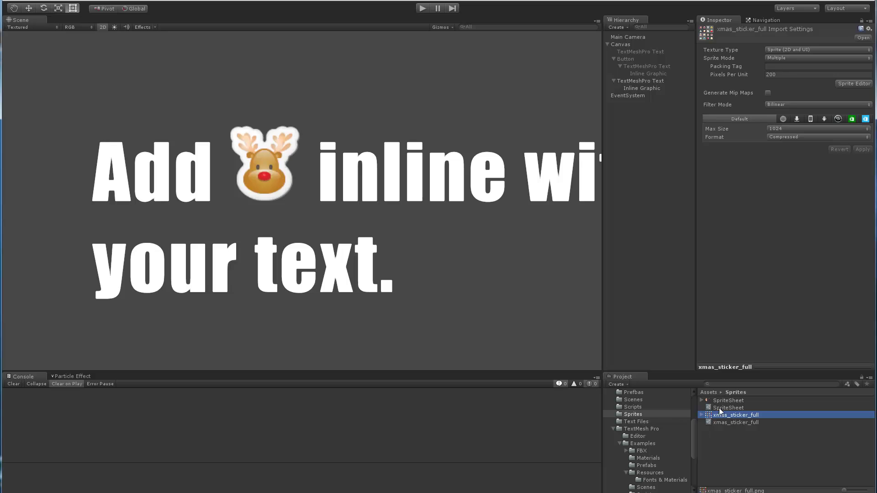
{"action": "left_click", "coordinate": [849, 86]}
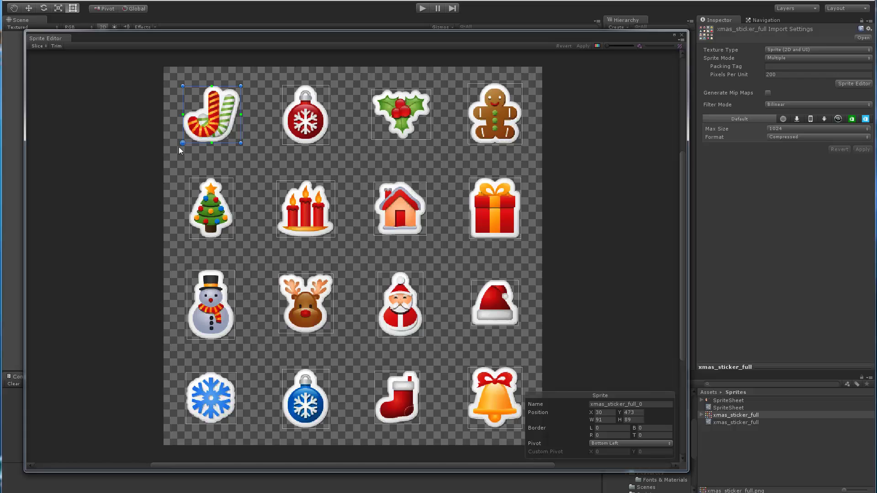
{"action": "left_click_drag", "start_coordinate": [184, 141], "coordinate": [188, 134]}
{"action": "key", "text": "ctrl+z"}
{"action": "scroll", "coordinate": [186, 135], "scroll_direction": "up", "scroll_amount": 3}
{"action": "middle_click_drag", "start_coordinate": [185, 135], "coordinate": [266, 242]}
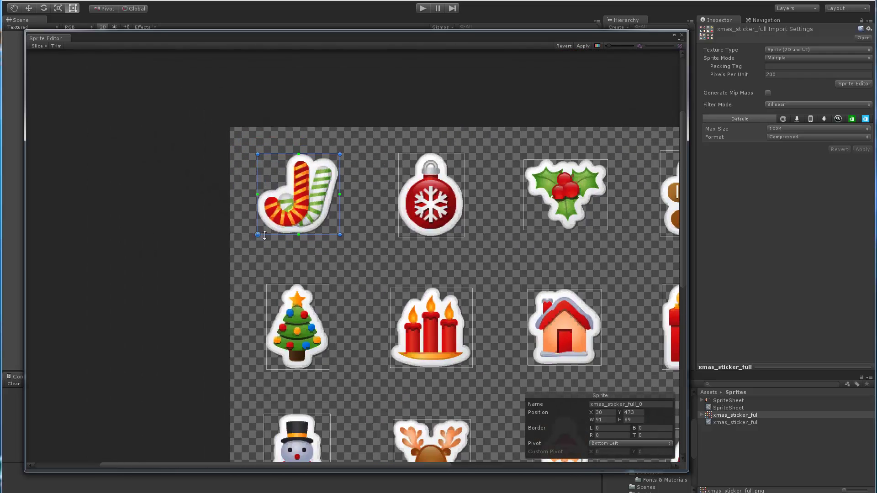
{"action": "left_click_drag", "start_coordinate": [258, 235], "coordinate": [266, 237]}
{"action": "key", "text": "ctrl+z"}
{"action": "left_click", "coordinate": [605, 443]}
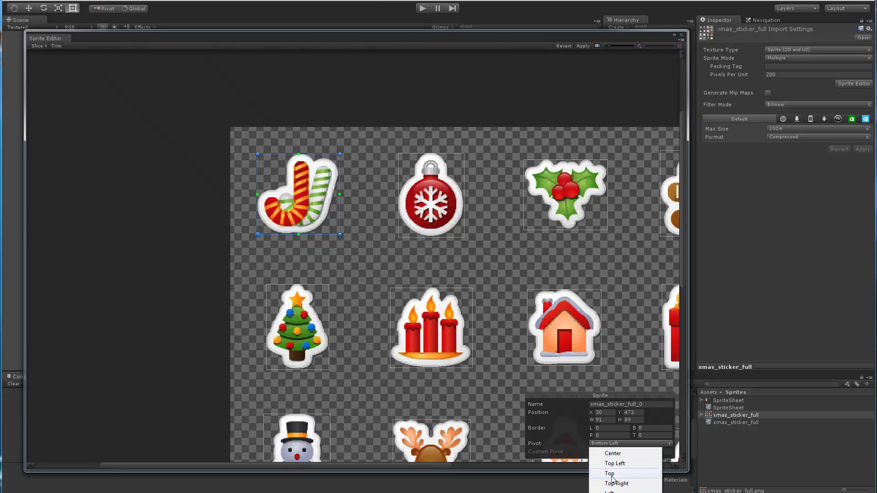
{"action": "left_click", "coordinate": [613, 453]}
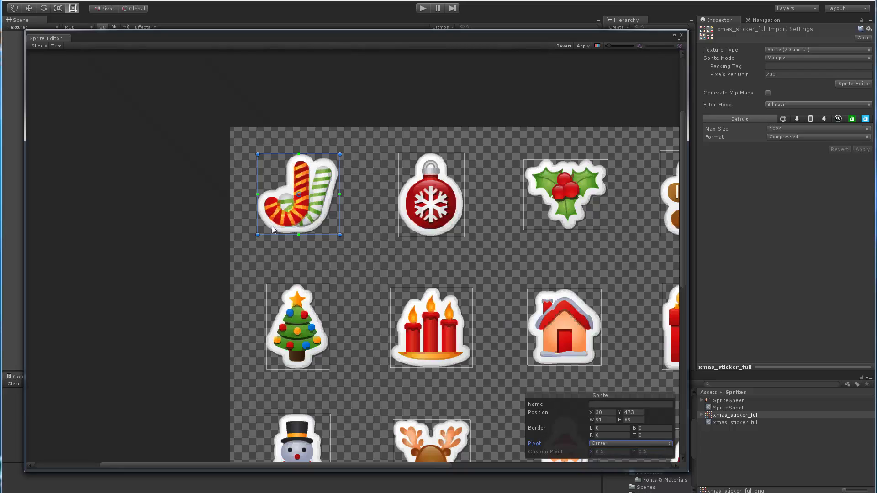
{"action": "mouse_move", "coordinate": [298, 196]}
{"action": "left_mouse_down"}
{"action": "mouse_move", "coordinate": [273, 222]}
{"action": "mouse_move", "coordinate": [298, 195]}
{"action": "left_mouse_up"}
{"action": "left_click_drag", "start_coordinate": [299, 196], "coordinate": [256, 236]}
{"action": "scroll", "coordinate": [450, 235], "scroll_direction": "down", "scroll_amount": 3}
{"action": "middle_click_drag", "start_coordinate": [399, 186], "coordinate": [359, 147]}
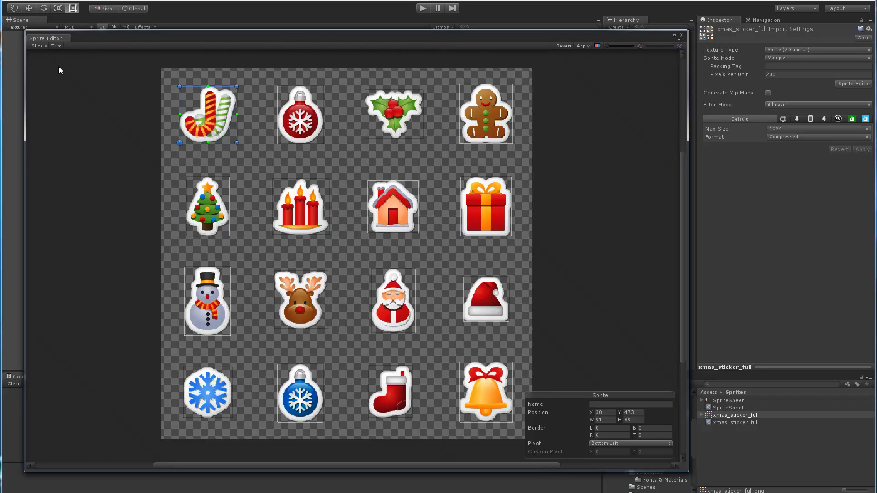
- Check the Slice menu's Pivot options, then dismiss it without slicing
{"action": "left_click", "coordinate": [35, 47]}
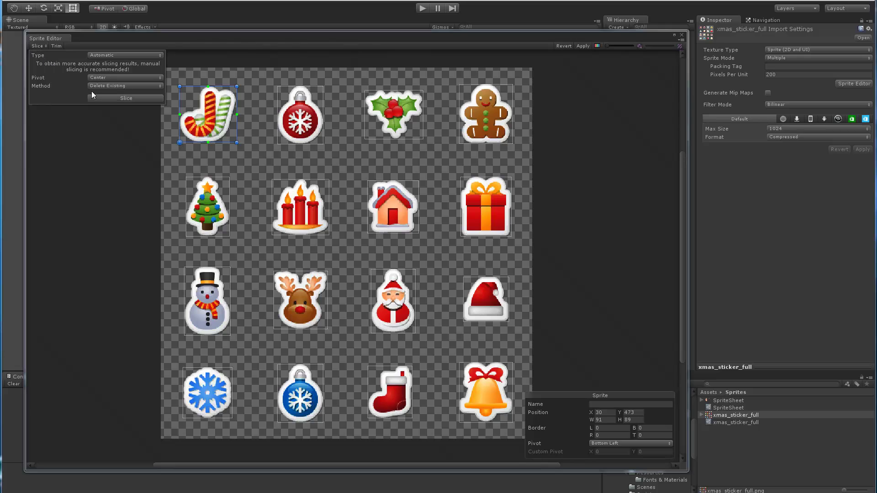
{"action": "left_click", "coordinate": [108, 78]}
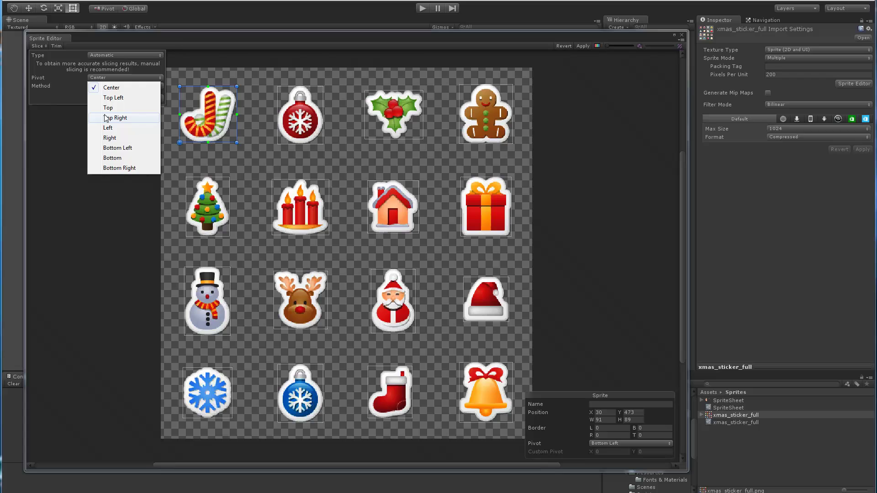
{"action": "left_click", "coordinate": [107, 235]}
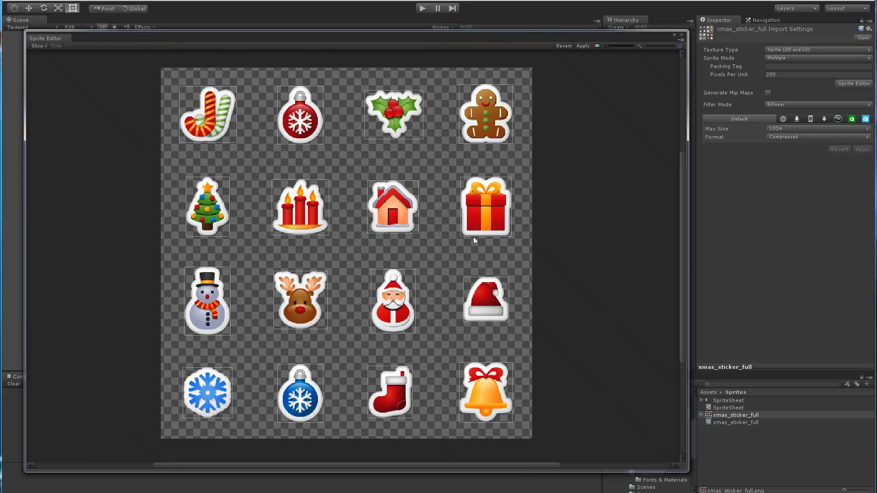
- Close the Sprite Editor and answer the unapplied import settings prompt
{"action": "left_click", "coordinate": [681, 34]}
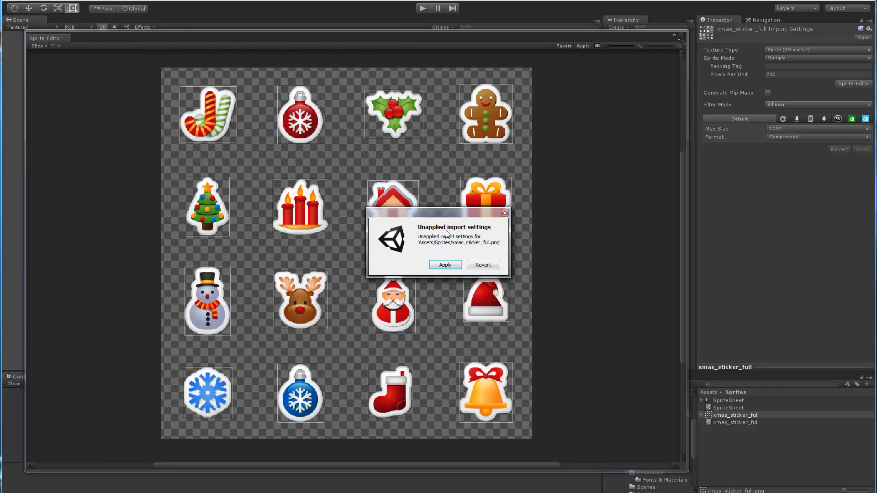
{"action": "left_click", "coordinate": [486, 264]}
{"action": "scroll", "coordinate": [240, 214], "scroll_direction": "down", "scroll_amount": 3}
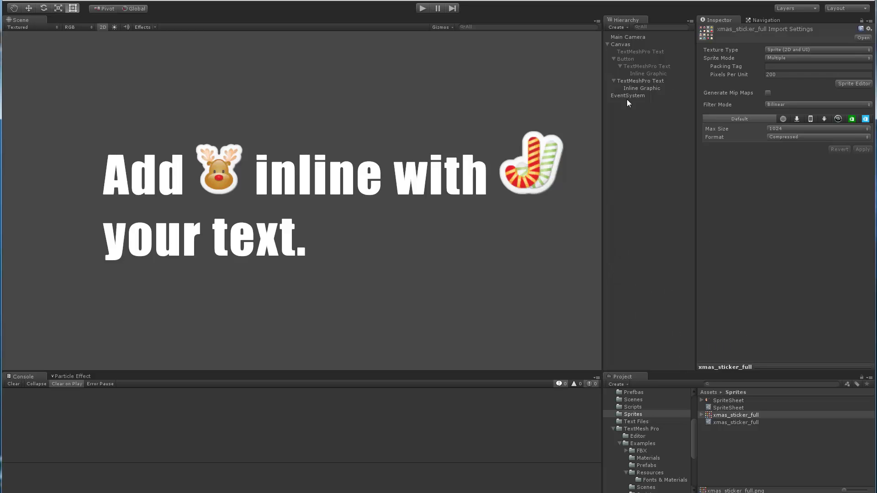
- Select the TextMeshPro text and open its IMPACT SDF font asset
{"action": "left_click", "coordinate": [632, 81]}
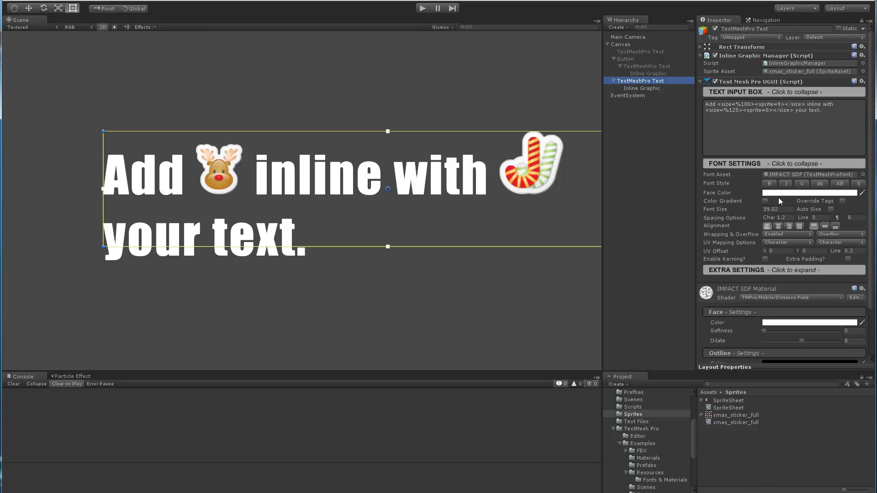
{"action": "left_click", "coordinate": [778, 172]}
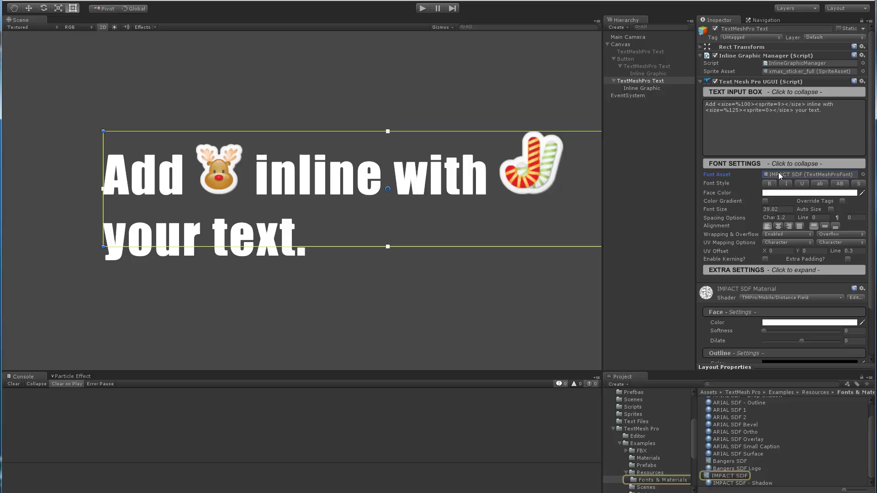
{"action": "left_click", "coordinate": [731, 476]}
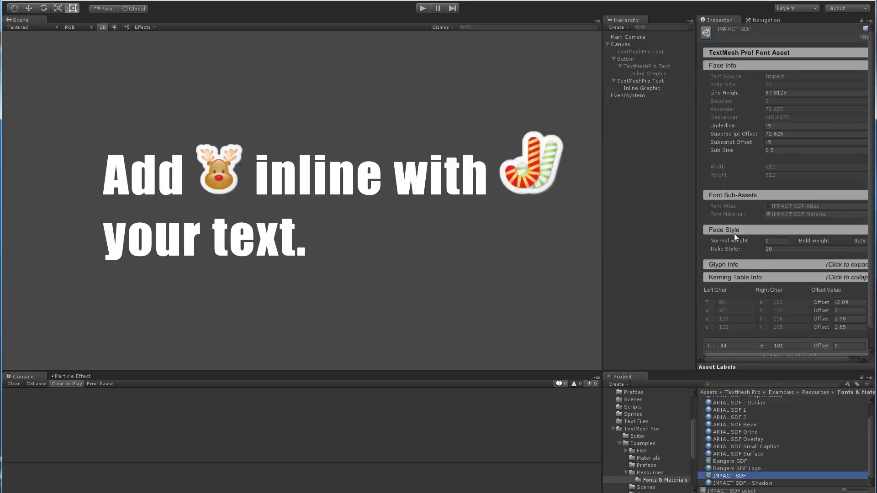
{"action": "scroll", "coordinate": [733, 234], "scroll_direction": "down", "scroll_amount": 2}
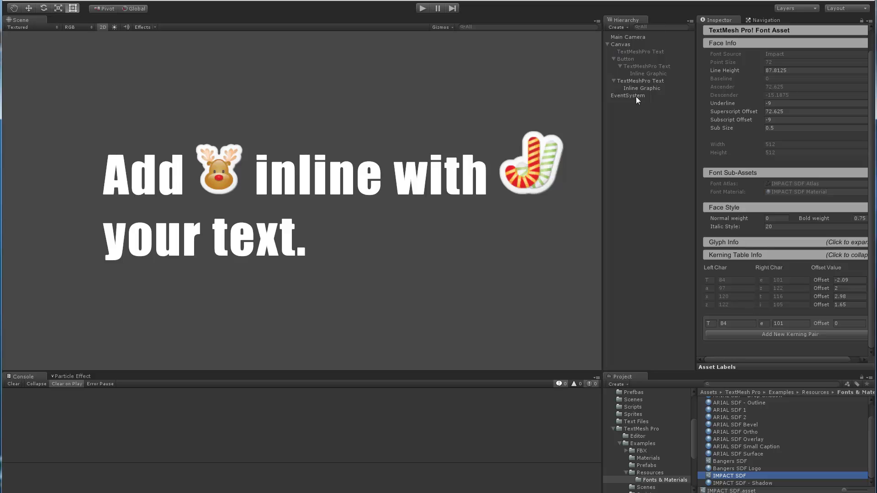
- Enable Kerning on the TextMeshPro text and reopen the IMPACT SDF kerning table
{"action": "left_click", "coordinate": [629, 81]}
{"action": "left_click", "coordinate": [765, 237]}
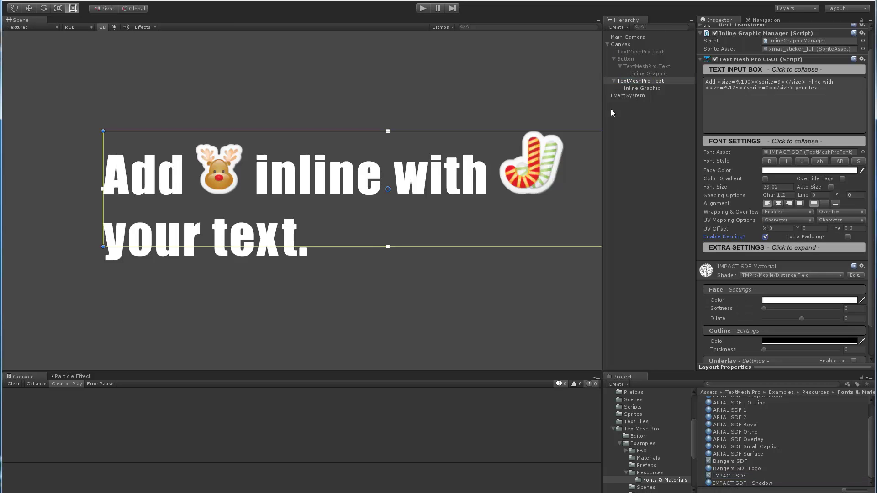
{"action": "left_click", "coordinate": [789, 152]}
{"action": "left_click", "coordinate": [727, 477]}
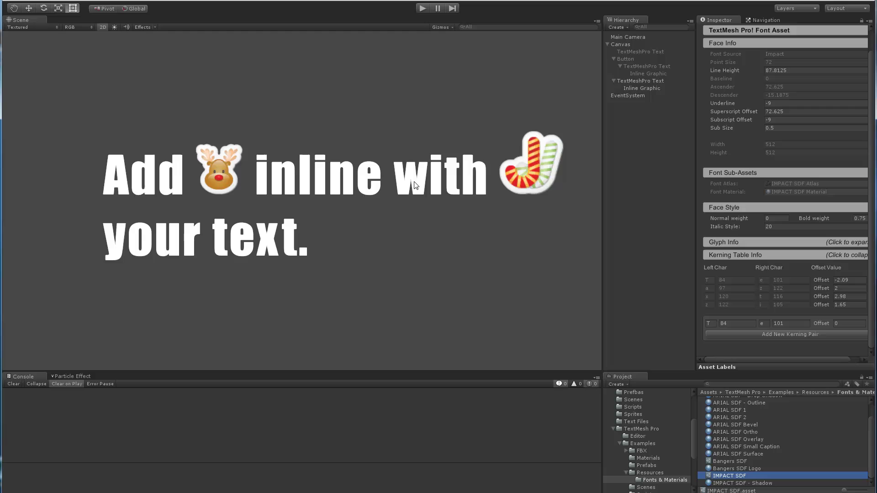
- Add a W–i kerning pair to IMPACT SDF and drag its offset to -0.9
{"action": "left_click", "coordinate": [708, 323]}
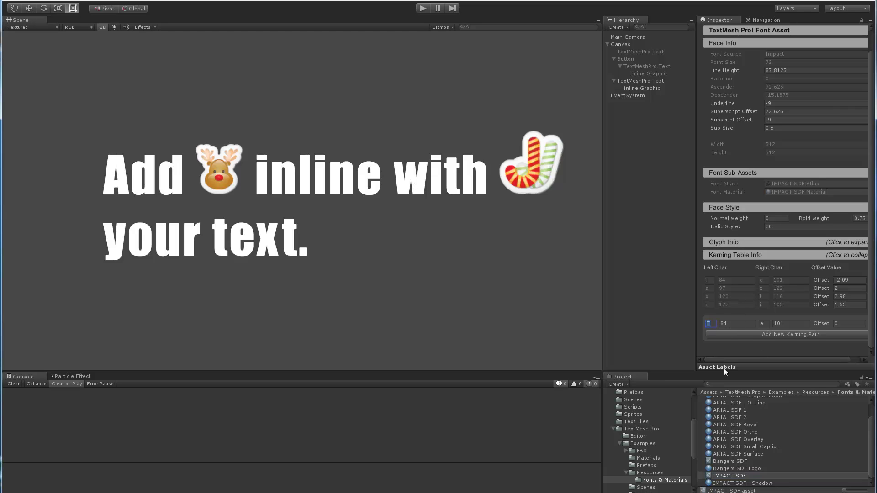
{"action": "type", "text": "W"}
{"action": "left_click", "coordinate": [766, 324]}
{"action": "type", "text": "i"}
{"action": "left_click", "coordinate": [784, 333]}
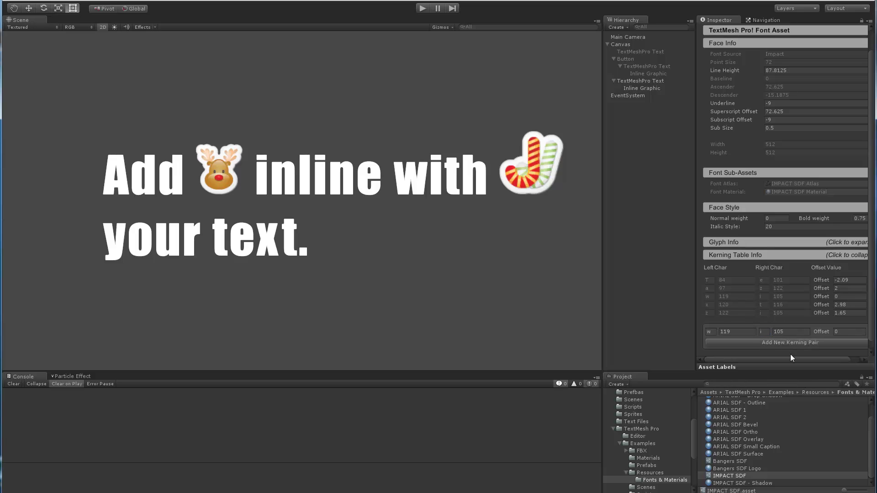
{"action": "mouse_move", "coordinate": [828, 293]}
{"action": "left_mouse_down"}
{"action": "mouse_move", "coordinate": [851, 298]}
{"action": "mouse_move", "coordinate": [819, 302]}
{"action": "mouse_move", "coordinate": [860, 299]}
{"action": "mouse_move", "coordinate": [829, 298]}
{"action": "left_mouse_up"}
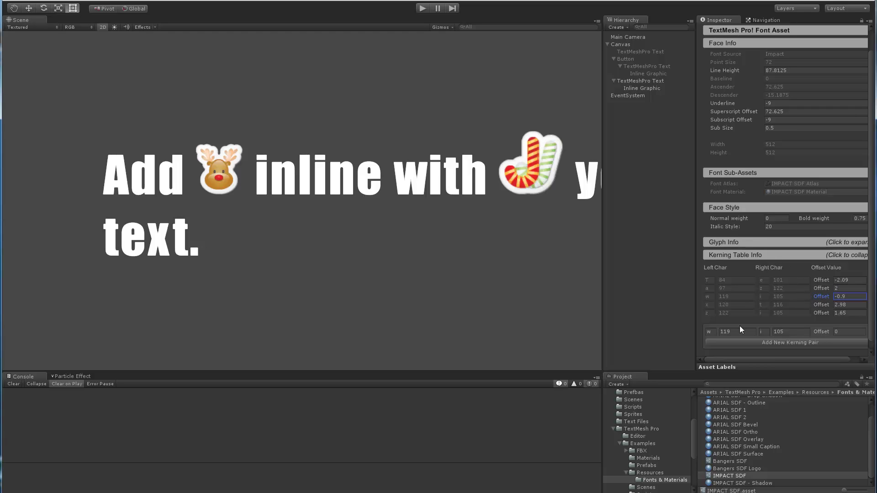
- Open the text's xmas_sticker_full sprite asset and expand its list of 16 sprites
{"action": "left_click", "coordinate": [635, 82]}
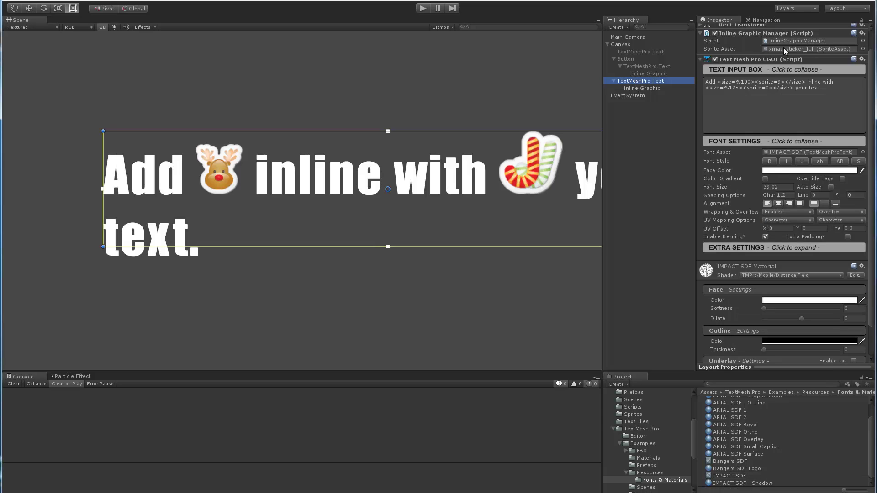
{"action": "left_click", "coordinate": [783, 47]}
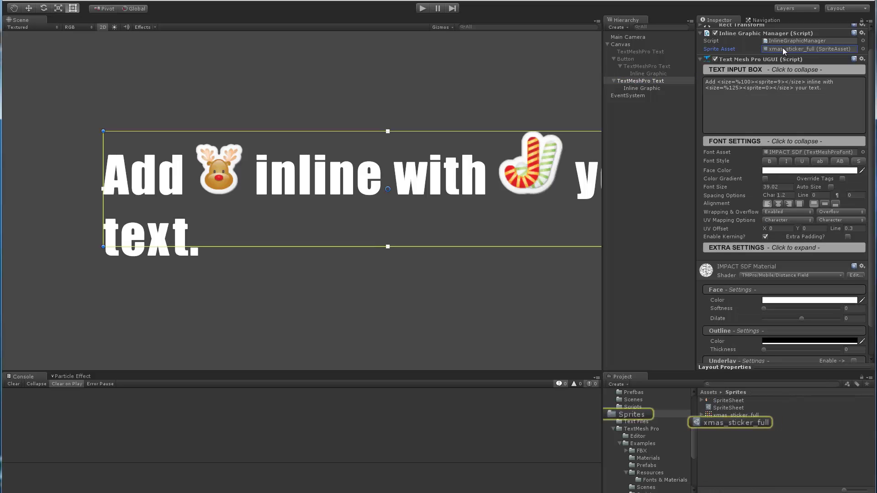
{"action": "left_click", "coordinate": [721, 422]}
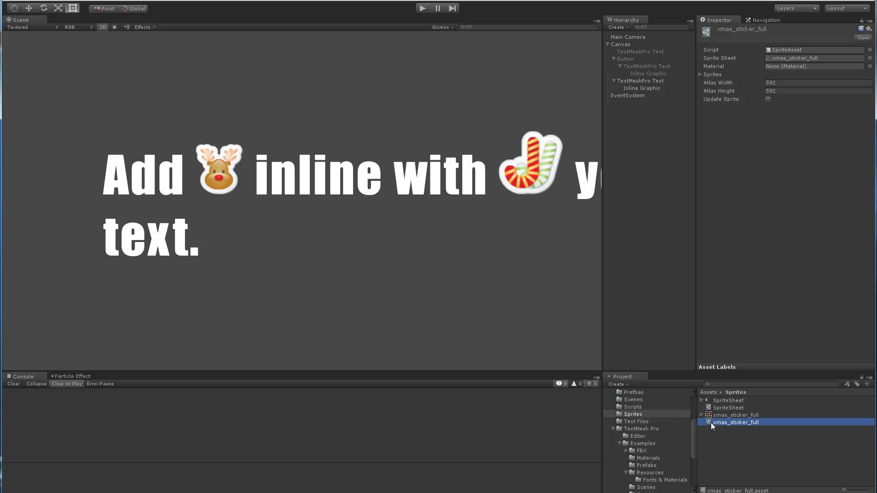
{"action": "left_click", "coordinate": [700, 75]}
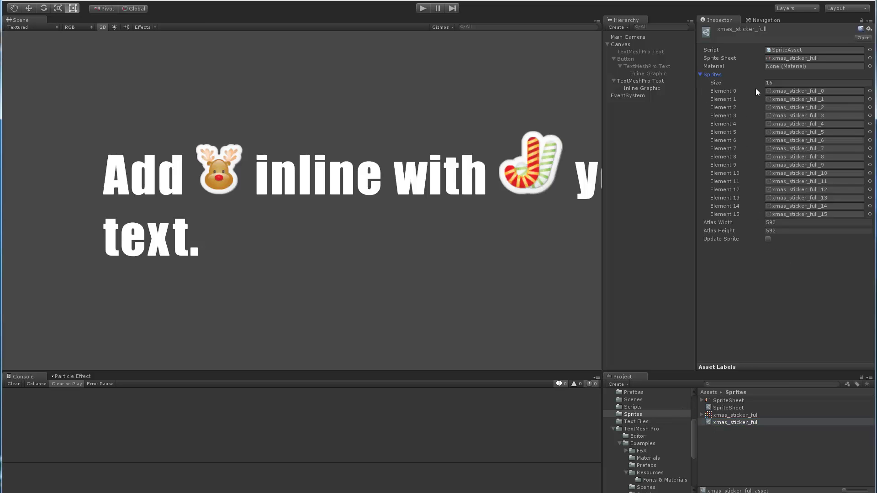
{"action": "left_click", "coordinate": [700, 74]}
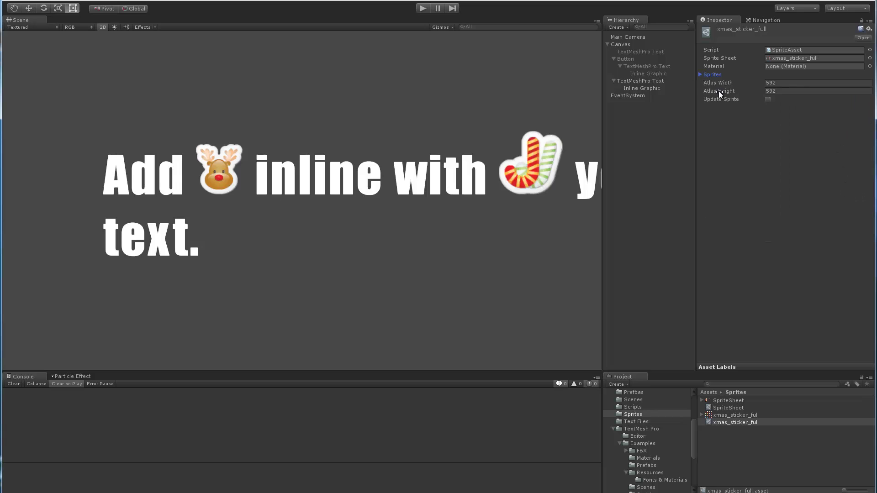
{"action": "left_click", "coordinate": [699, 74]}
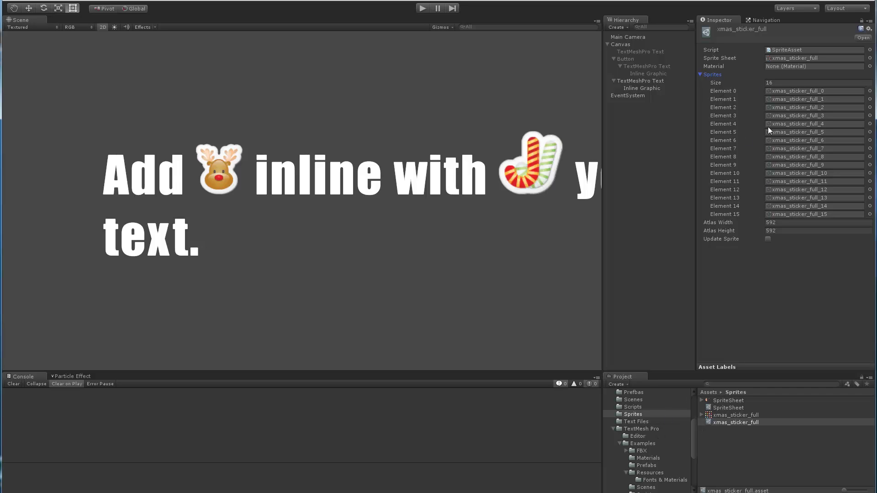
- Inspect the IMPACT SDF font's glyph information, then return to the TextMeshPro text's settings
{"action": "left_click", "coordinate": [629, 80]}
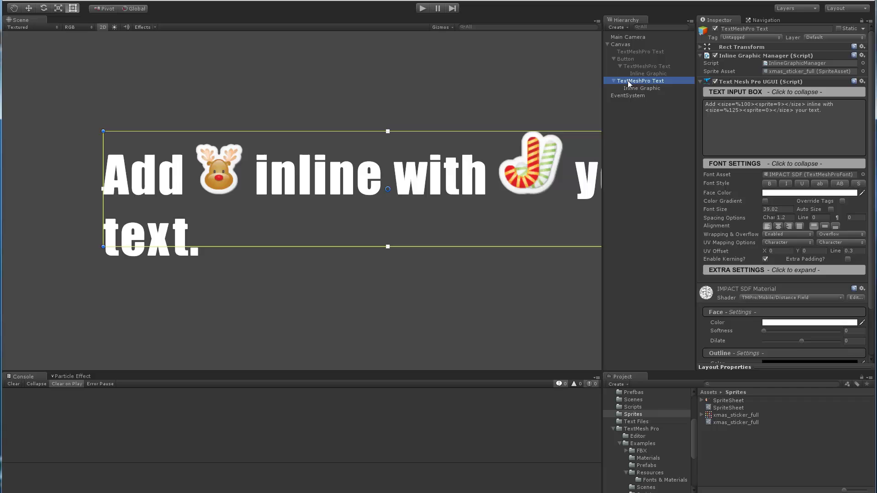
{"action": "double_click", "coordinate": [784, 175]}
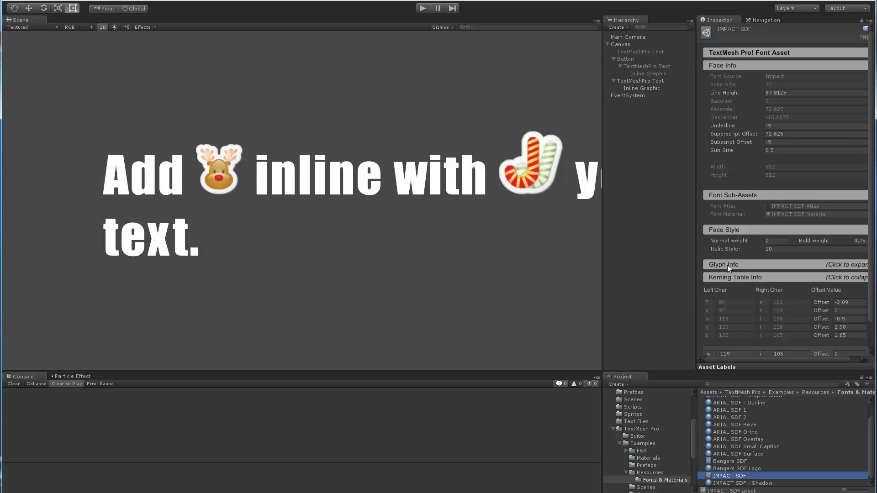
{"action": "left_click", "coordinate": [722, 264]}
{"action": "scroll", "coordinate": [740, 242], "scroll_direction": "down", "scroll_amount": 5}
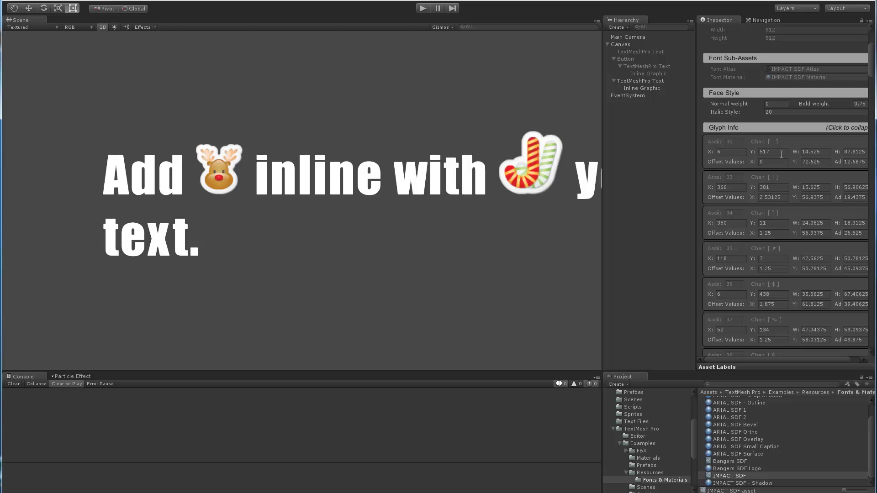
{"action": "left_click", "coordinate": [635, 81]}
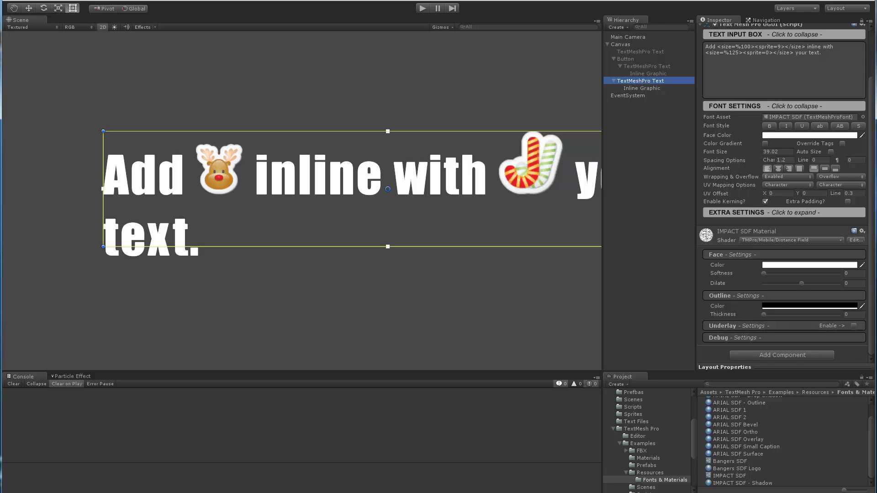
{"action": "scroll", "coordinate": [760, 121], "scroll_direction": "up", "scroll_amount": 3}
{"action": "left_click", "coordinate": [777, 72]}
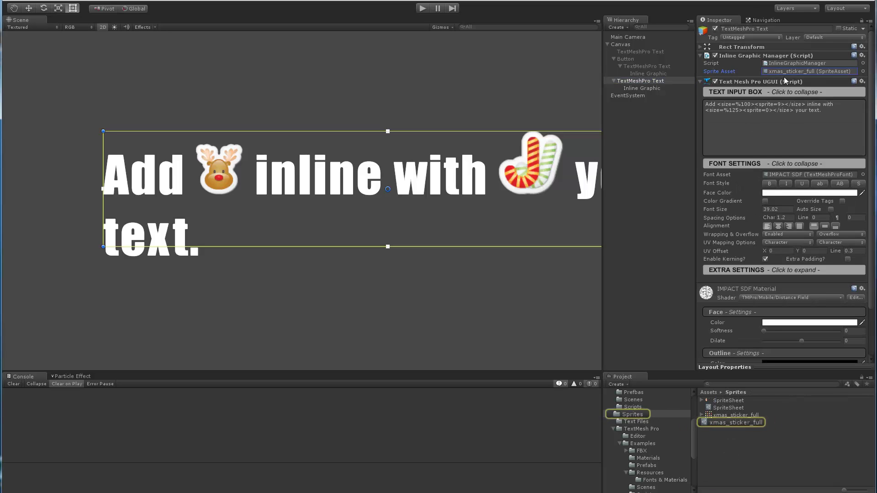
{"action": "left_click", "coordinate": [714, 423]}
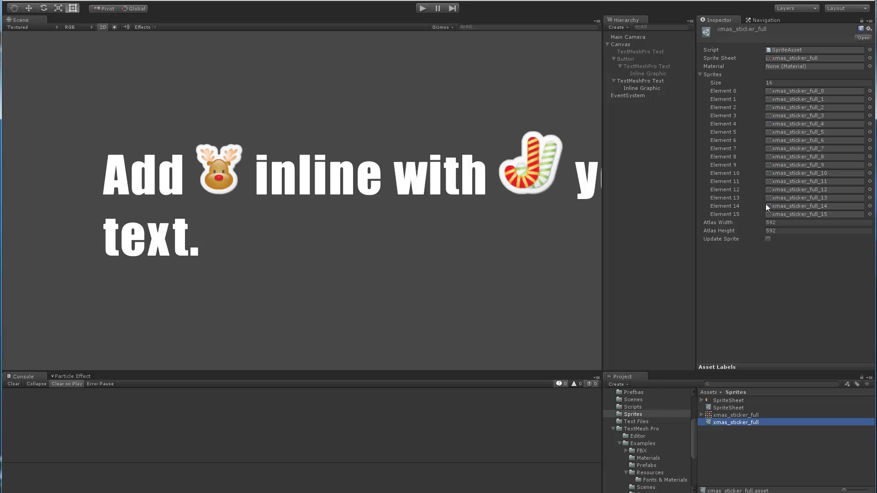
{"action": "mouse_move", "coordinate": [248, 239]}
{"action": "middle_mouse_down"}
{"action": "mouse_move", "coordinate": [258, 252]}
{"action": "mouse_move", "coordinate": [237, 239]}
{"action": "middle_mouse_up"}
{"action": "scroll", "coordinate": [454, 223], "scroll_direction": "down", "scroll_amount": 2}
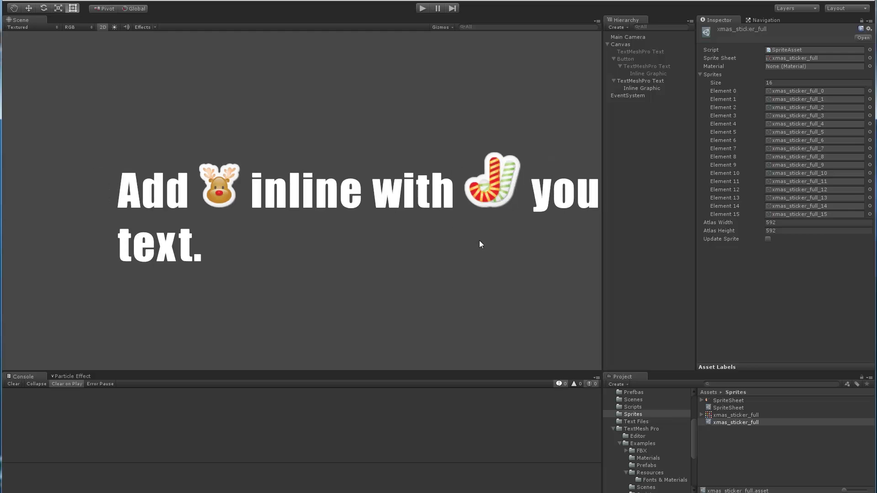
{"action": "middle_click_drag", "start_coordinate": [480, 242], "coordinate": [433, 225]}
{"action": "scroll", "coordinate": [270, 225], "scroll_direction": "up", "scroll_amount": 3}
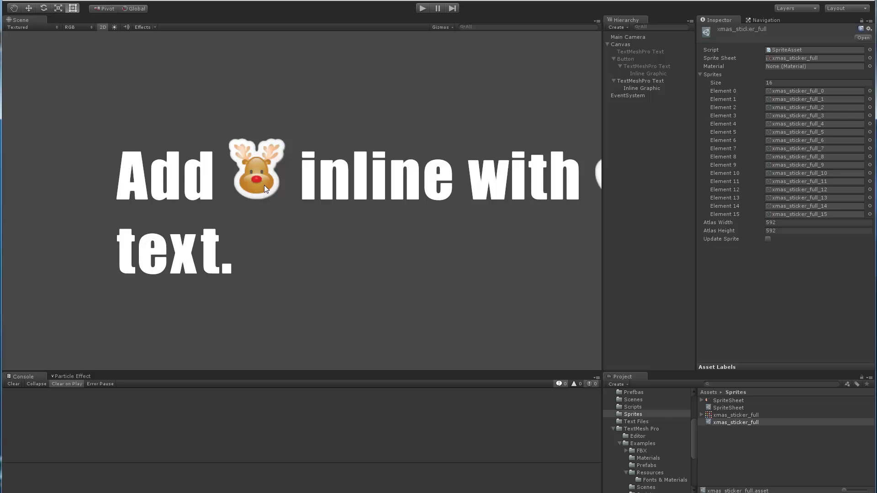
{"action": "scroll", "coordinate": [456, 205], "scroll_direction": "down", "scroll_amount": 3}
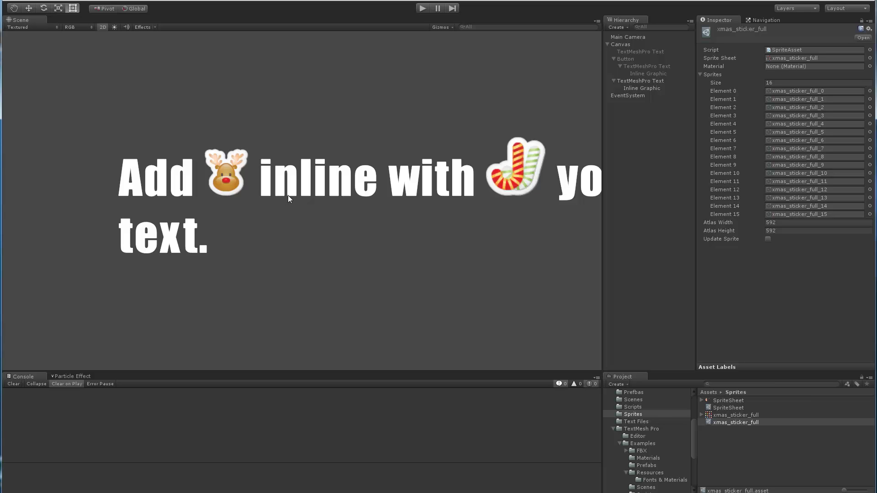
{"action": "left_click", "coordinate": [633, 81]}
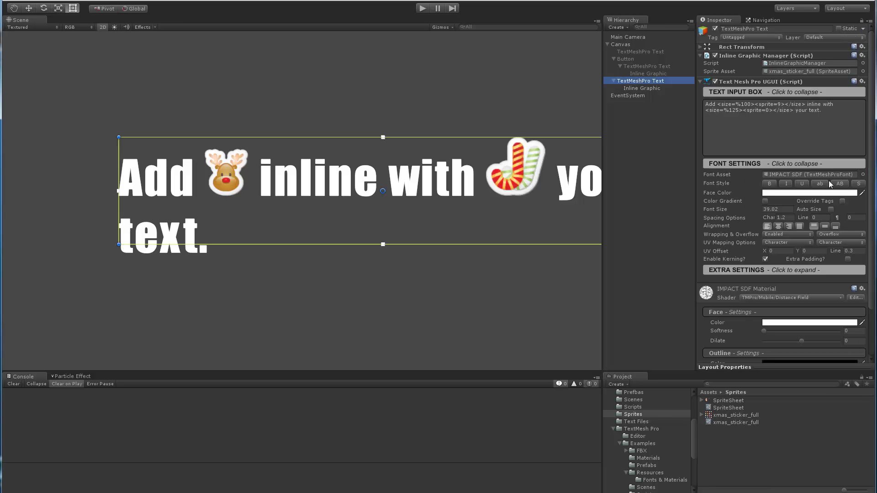
{"action": "left_click", "coordinate": [863, 175]}
{"action": "left_click_drag", "start_coordinate": [258, 94], "coordinate": [623, 150]}
{"action": "left_click", "coordinate": [594, 194]}
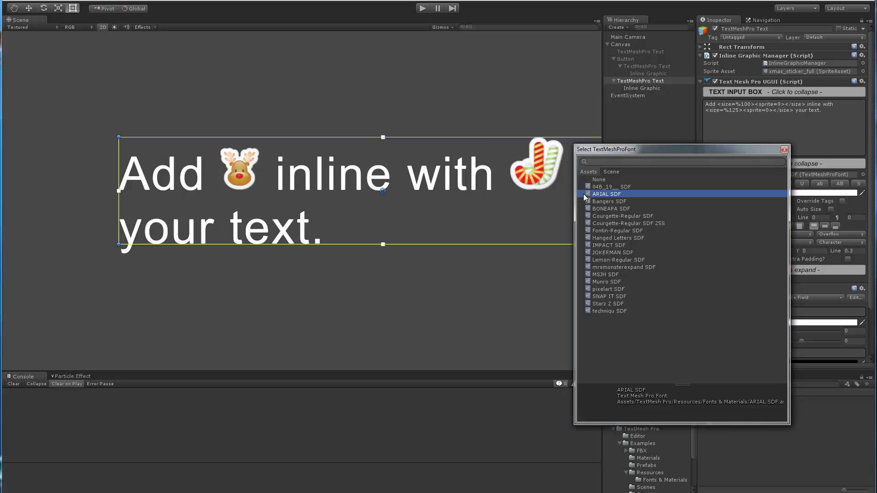
{"action": "key", "text": "Down"}
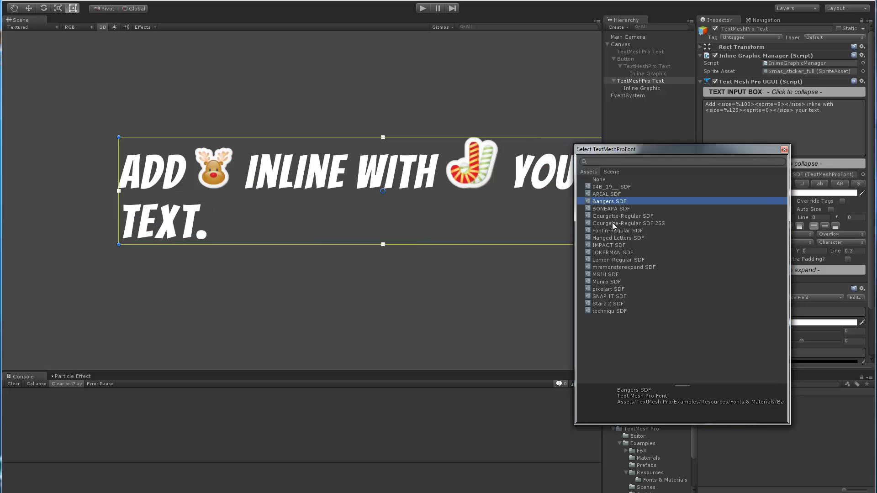
{"action": "key", "text": "Down"}
{"action": "key", "text": "Down"}
{"action": "key", "text": "Down"}
{"action": "key", "text": "Down"}
{"action": "key", "text": "Down"}
{"action": "key", "text": "Down"}
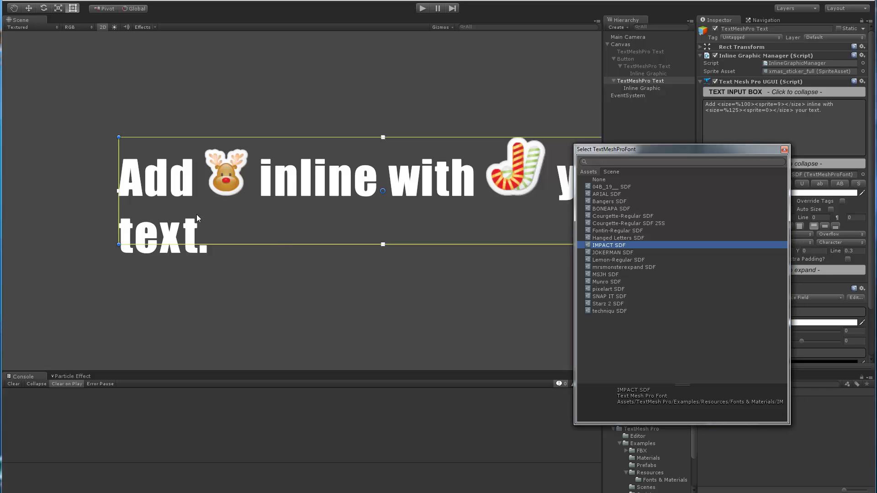
- Close the font picker and deactivate the standalone TextMeshPro Text object
{"action": "left_click", "coordinate": [784, 149]}
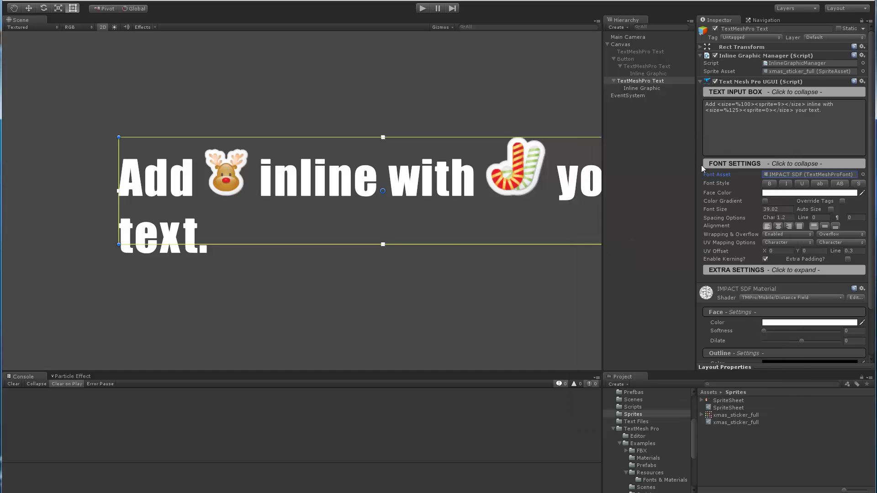
{"action": "scroll", "coordinate": [453, 201], "scroll_direction": "down", "scroll_amount": 2}
{"action": "middle_click_drag", "start_coordinate": [453, 201], "coordinate": [377, 205]}
{"action": "scroll", "coordinate": [343, 199], "scroll_direction": "up", "scroll_amount": 2}
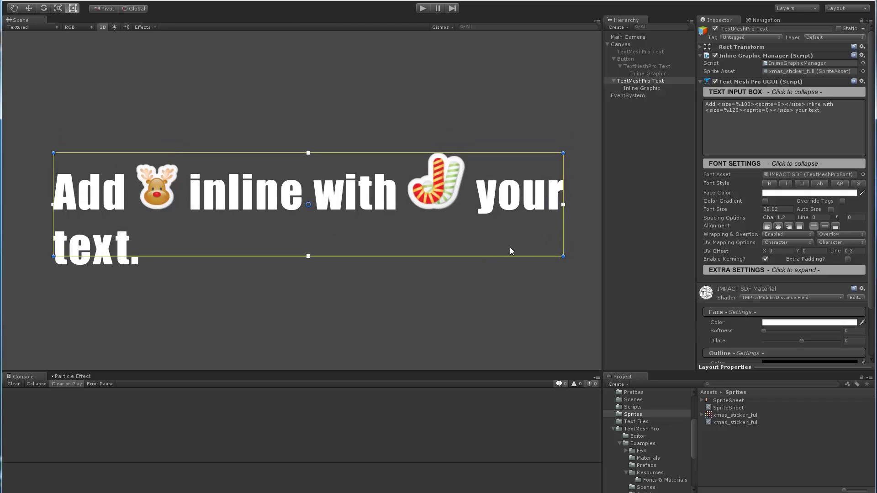
{"action": "left_click", "coordinate": [627, 65]}
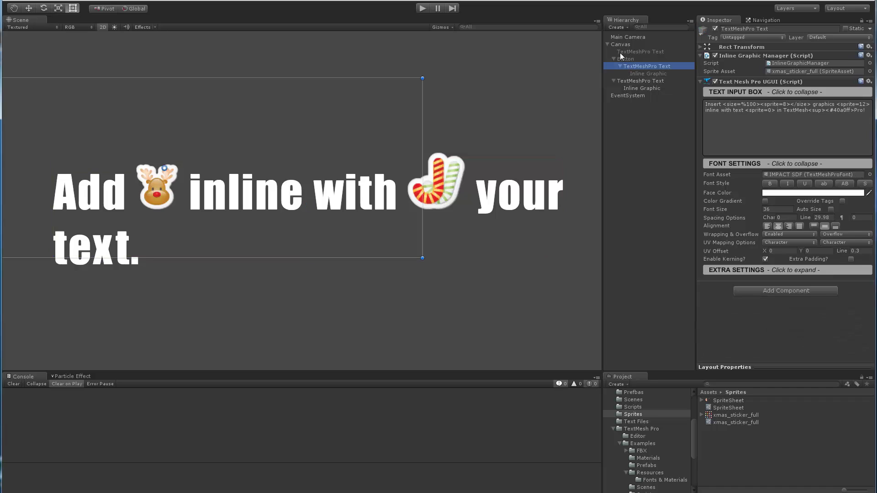
{"action": "left_click", "coordinate": [629, 82]}
{"action": "left_click", "coordinate": [715, 29]}
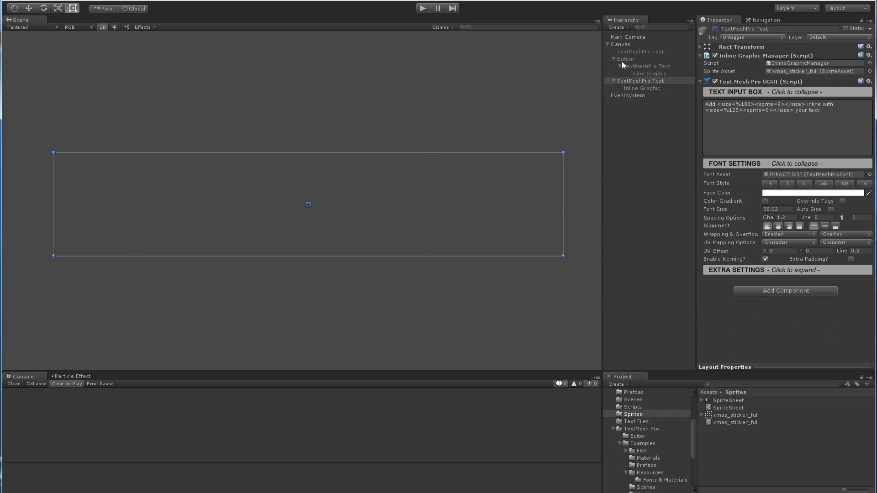
- Activate the Button object and bring its panel into view with the Rect tool
{"action": "left_click", "coordinate": [624, 61]}
{"action": "left_click", "coordinate": [716, 28]}
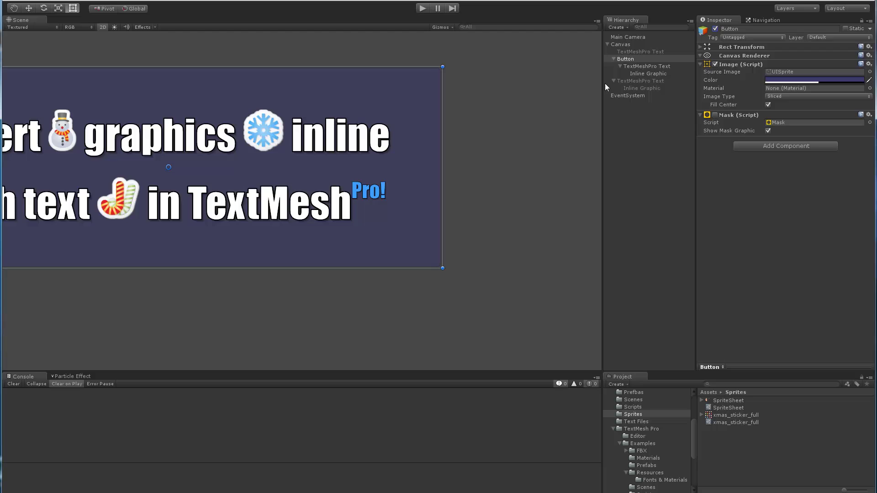
{"action": "middle_click_drag", "start_coordinate": [205, 187], "coordinate": [319, 221]}
{"action": "scroll", "coordinate": [319, 221], "scroll_direction": "up", "scroll_amount": 2}
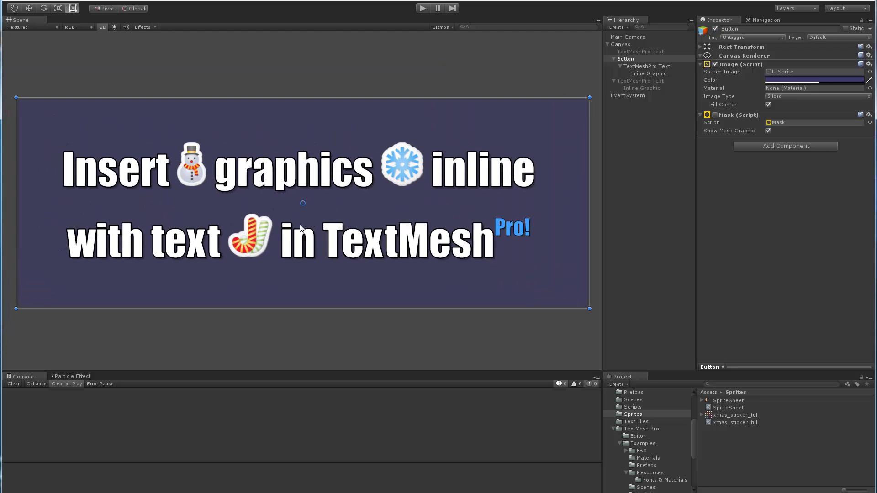
{"action": "key", "text": "t"}
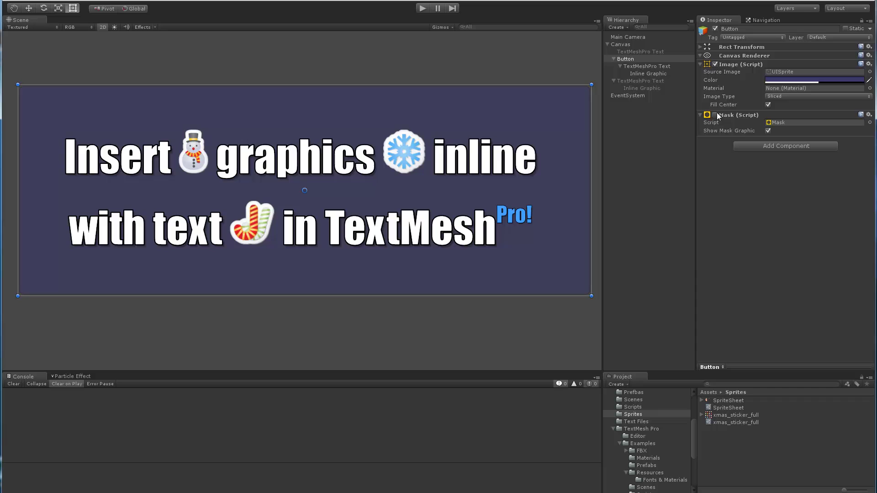
- Drag the Button's TextMeshPro Text upward along the Move tool's Y arrow
{"action": "left_click", "coordinate": [641, 67]}
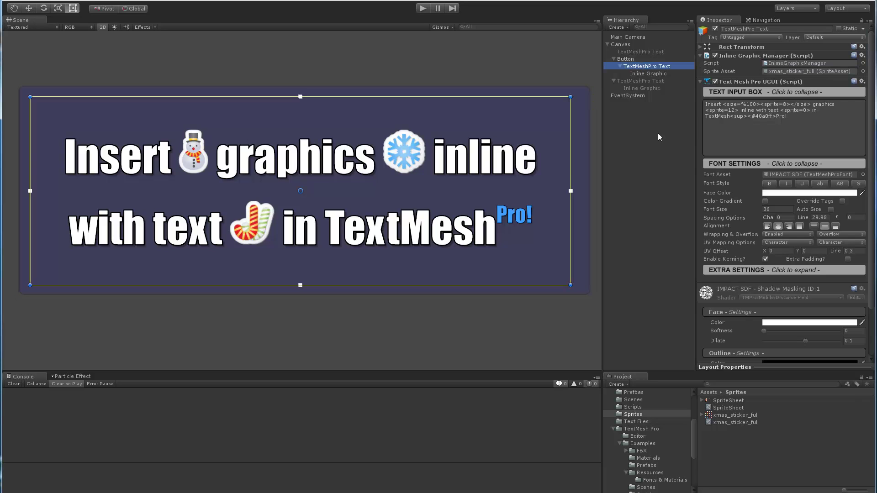
{"action": "left_click", "coordinate": [58, 8]}
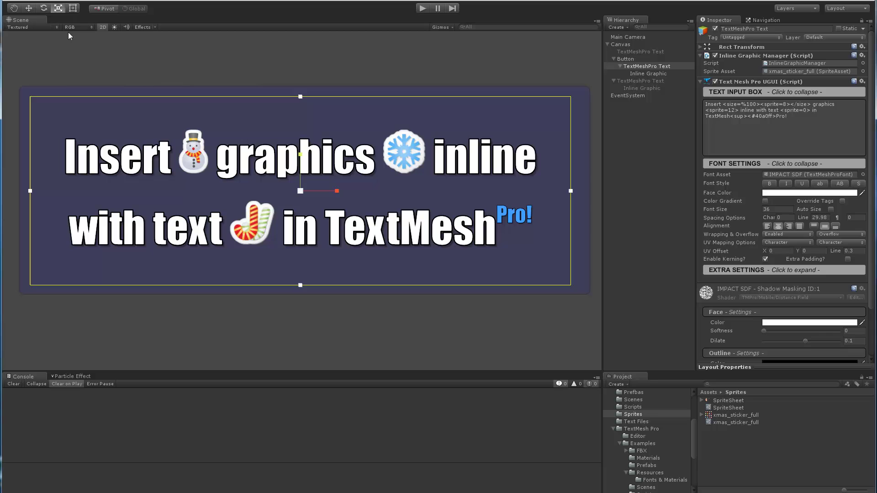
{"action": "left_click", "coordinate": [29, 8]}
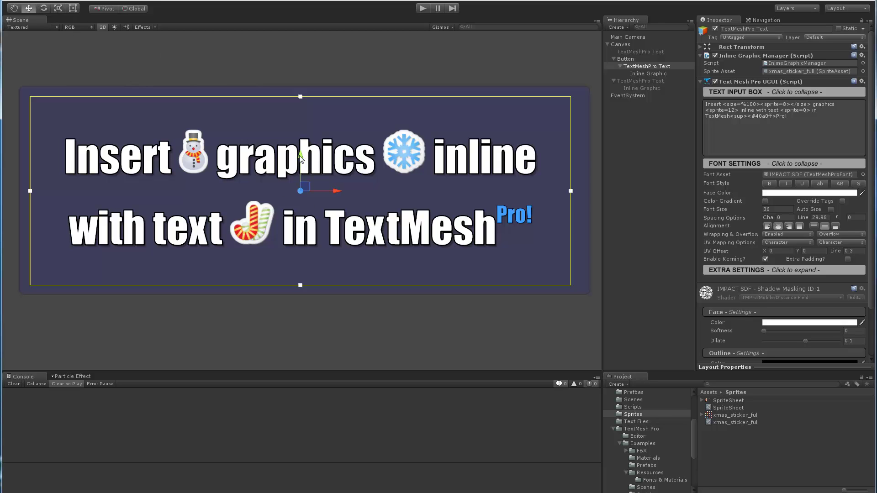
{"action": "left_click_drag", "start_coordinate": [300, 158], "coordinate": [290, 190]}
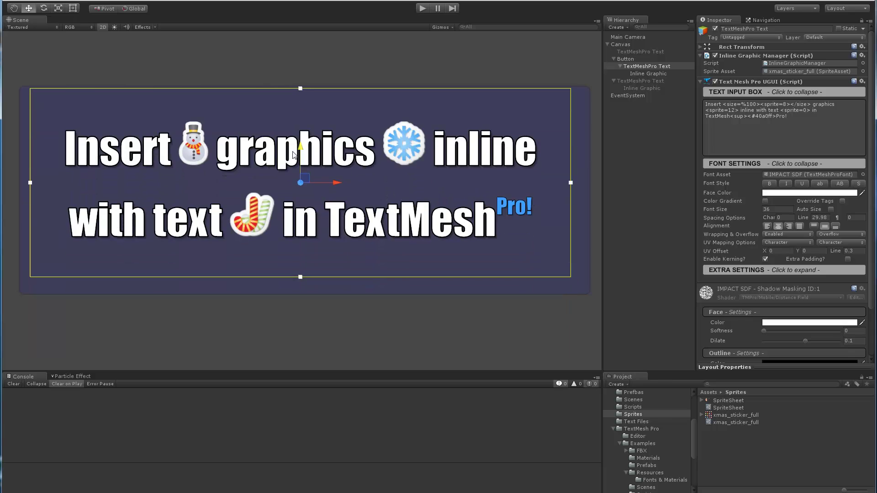
{"action": "scroll", "coordinate": [261, 185], "scroll_direction": "up", "scroll_amount": 2}
{"action": "scroll", "coordinate": [269, 172], "scroll_direction": "down", "scroll_amount": 3}
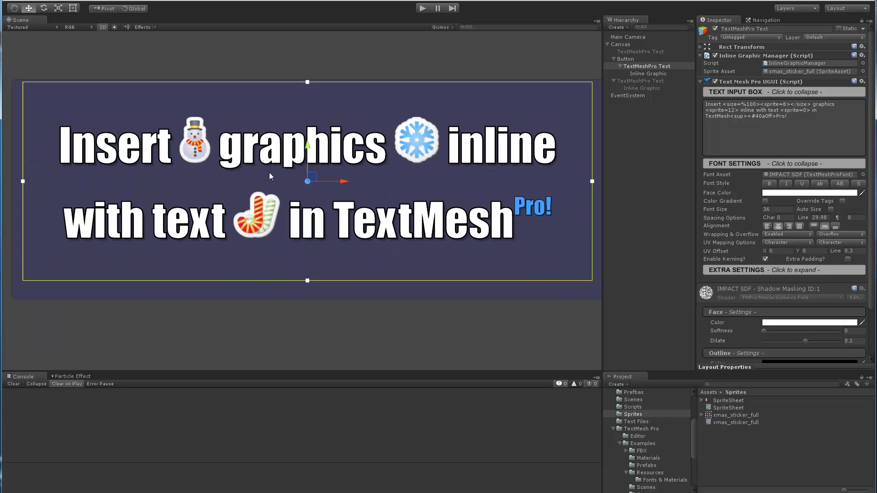
{"action": "scroll", "coordinate": [269, 181], "scroll_direction": "down", "scroll_amount": 2}
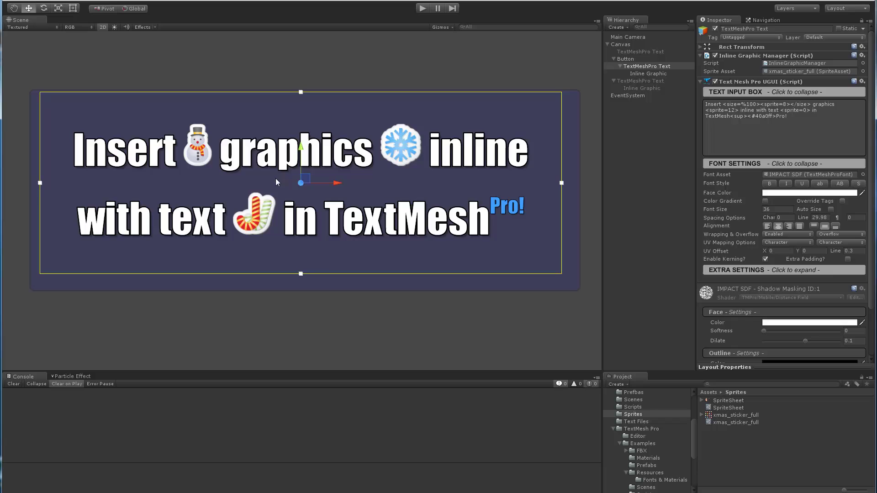
{"action": "scroll", "coordinate": [277, 179], "scroll_direction": "up", "scroll_amount": 1}
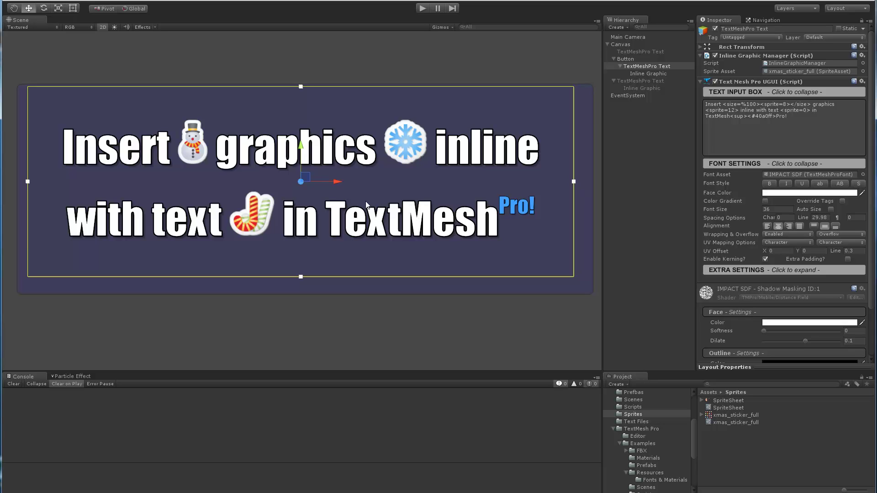
{"action": "middle_click_drag", "start_coordinate": [366, 204], "coordinate": [363, 205]}
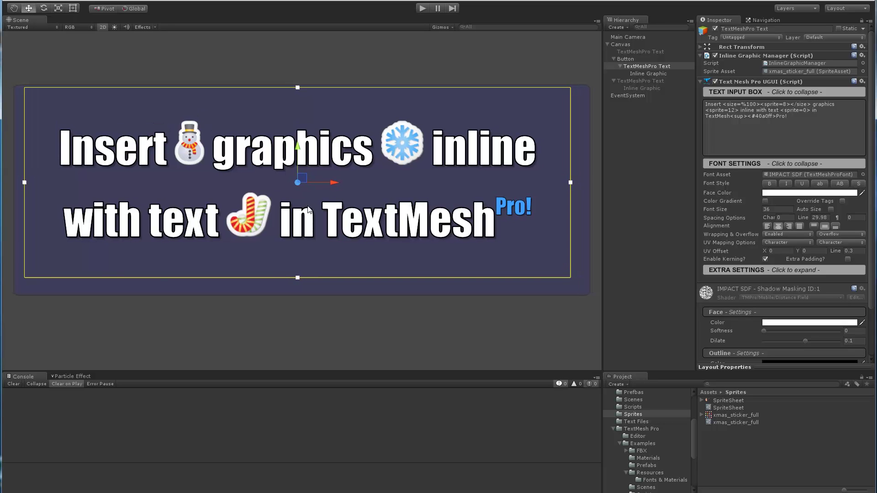
{"action": "middle_click_drag", "start_coordinate": [294, 180], "coordinate": [293, 182]}
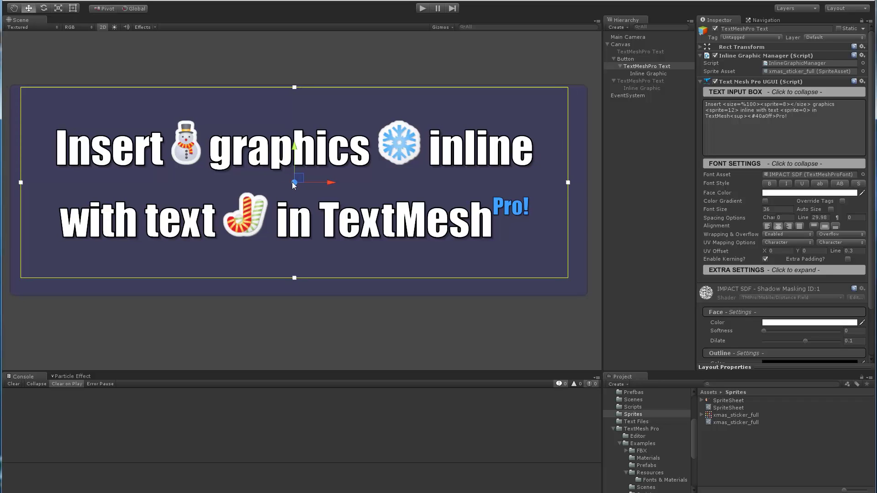